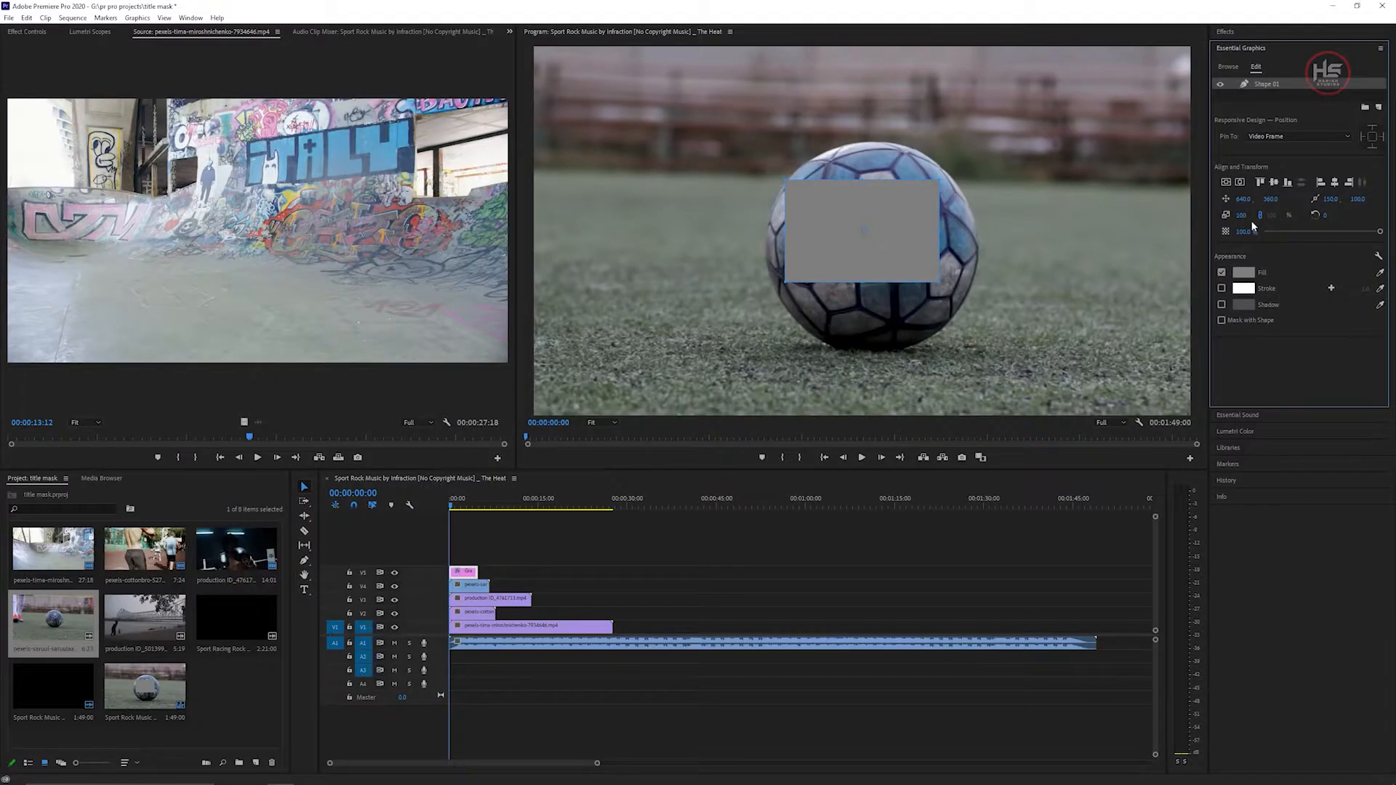
# Scale the rectangle shape up to fill the whole frame and set its fill colour to black.
pyautogui.moveTo(1246, 218); pyautogui.dragTo(1330, 217)
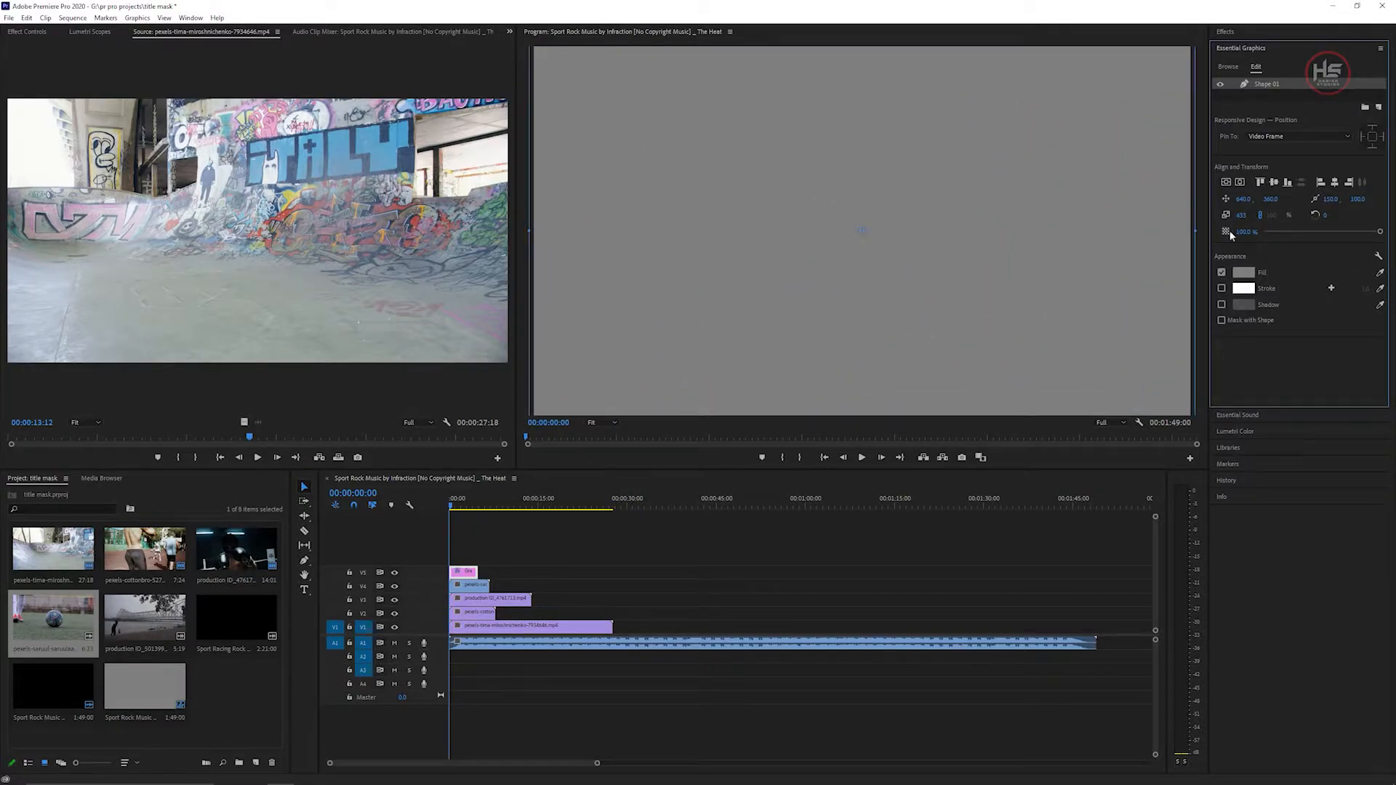
pyautogui.click(1242, 273)
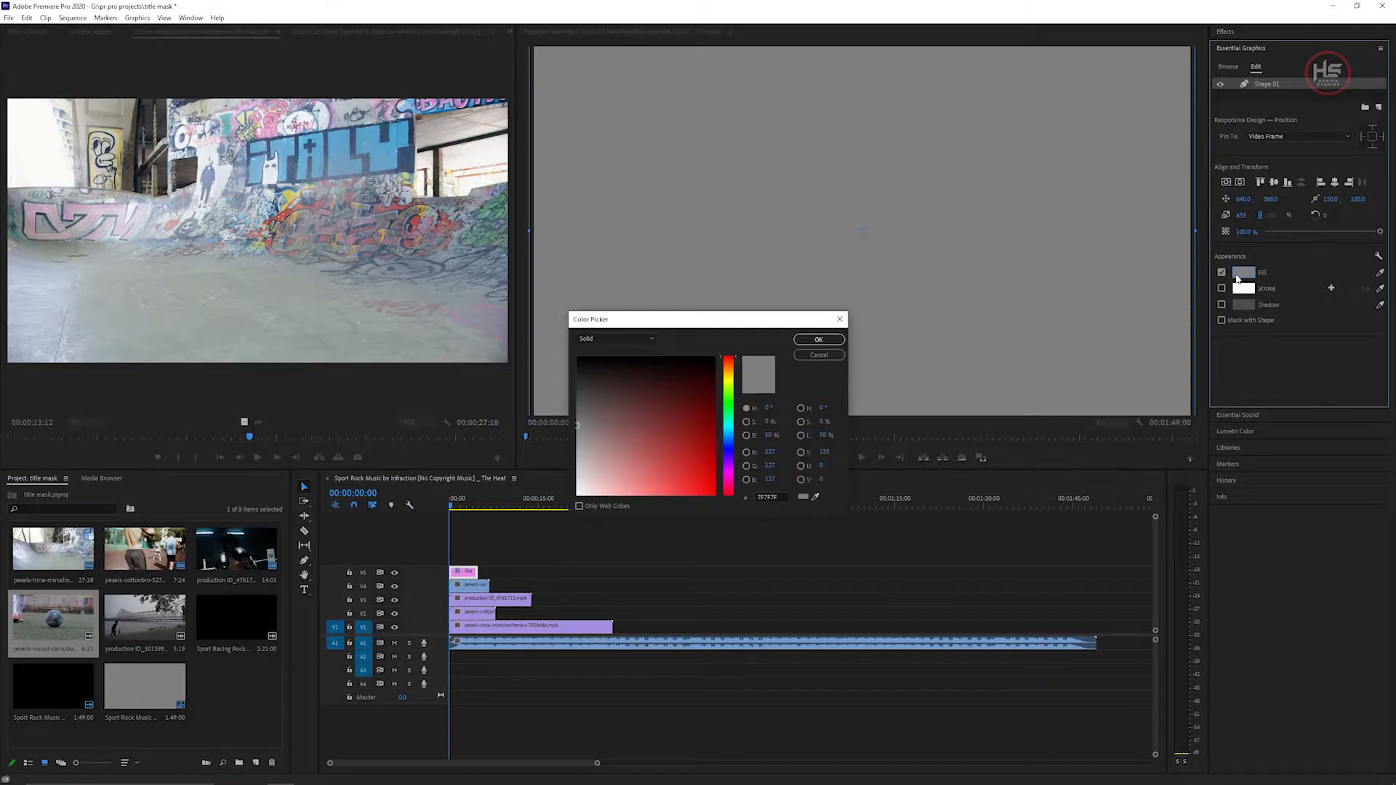
pyautogui.click(831, 341)
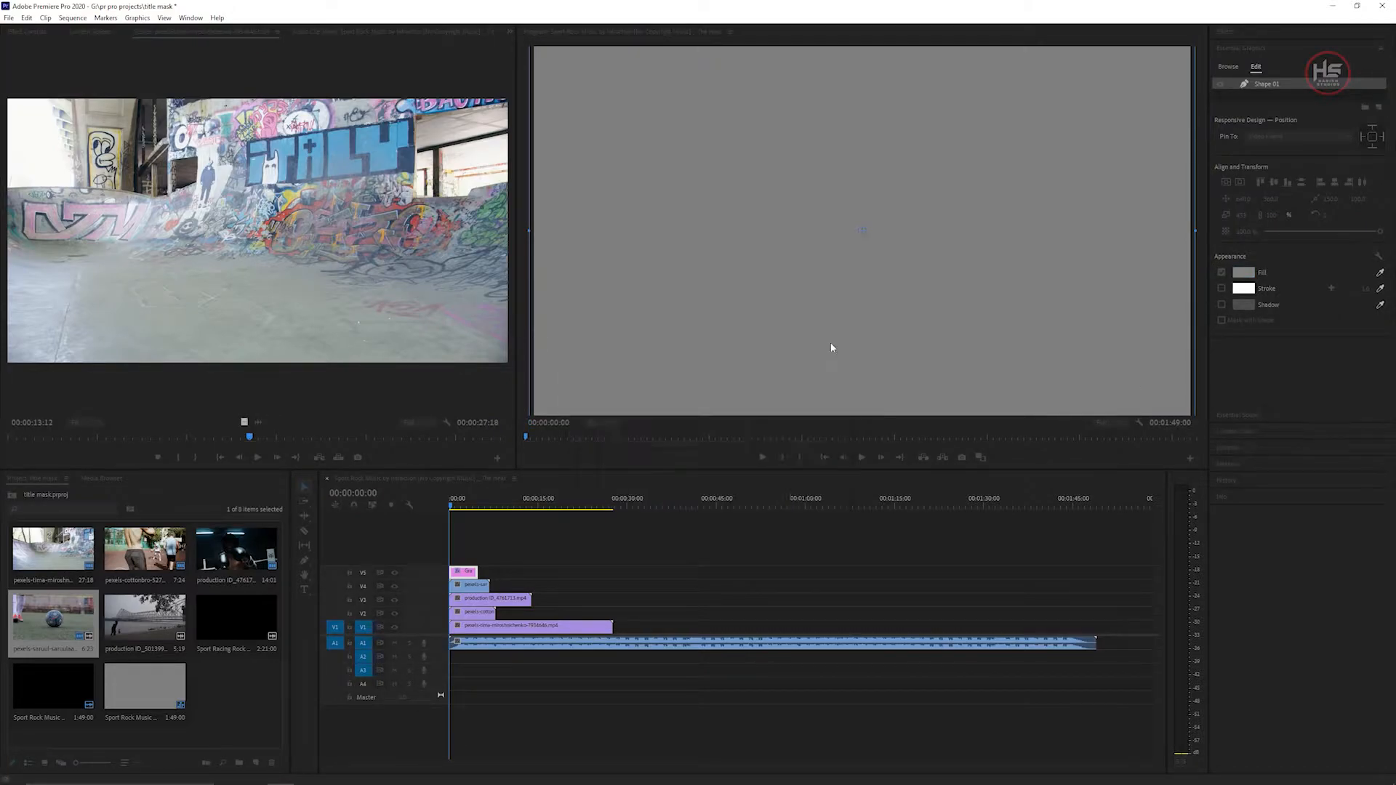
# Add a new text layer to the graphic and move it toward the centre of the frame.
pyautogui.click(1380, 108)
pyautogui.click(1346, 119)
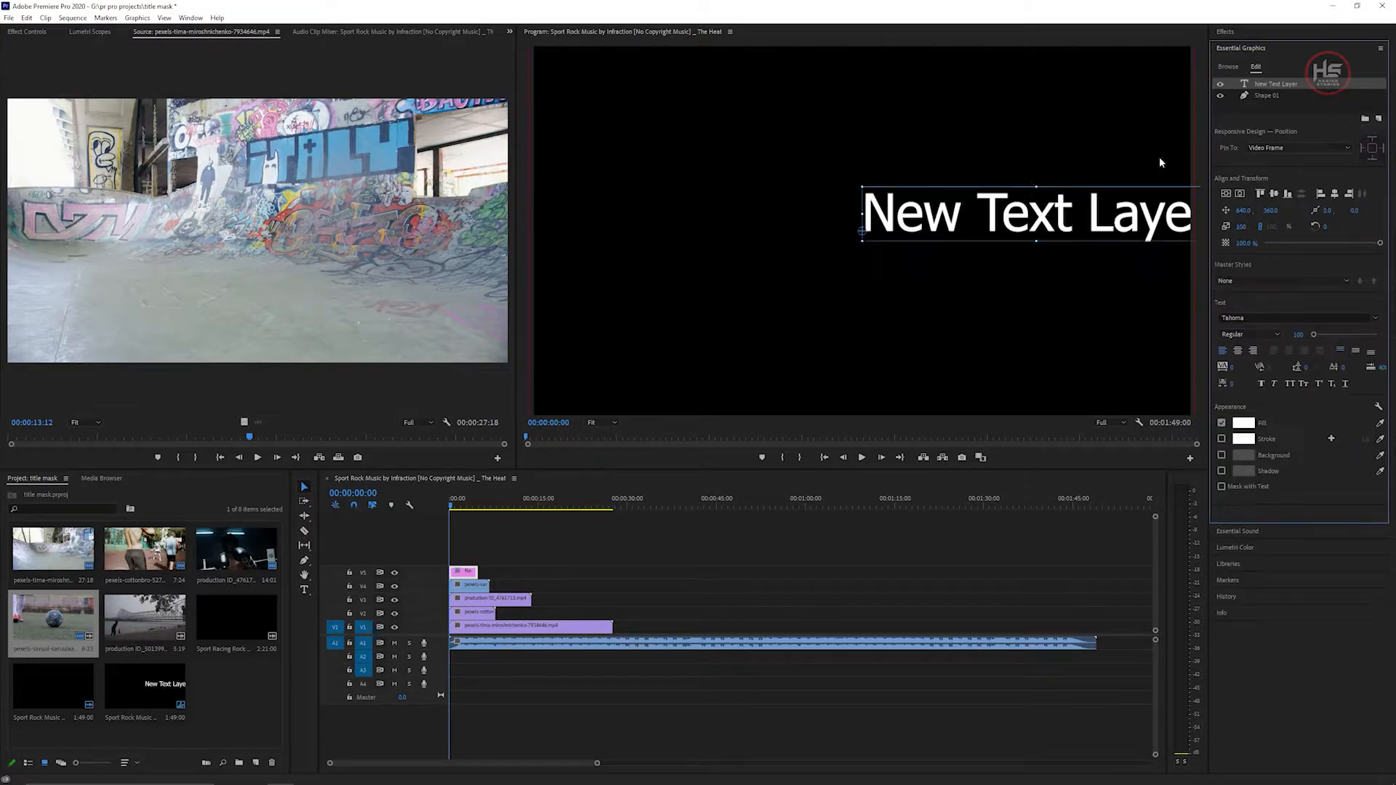
pyautogui.moveTo(909, 222); pyautogui.dragTo(845, 238)
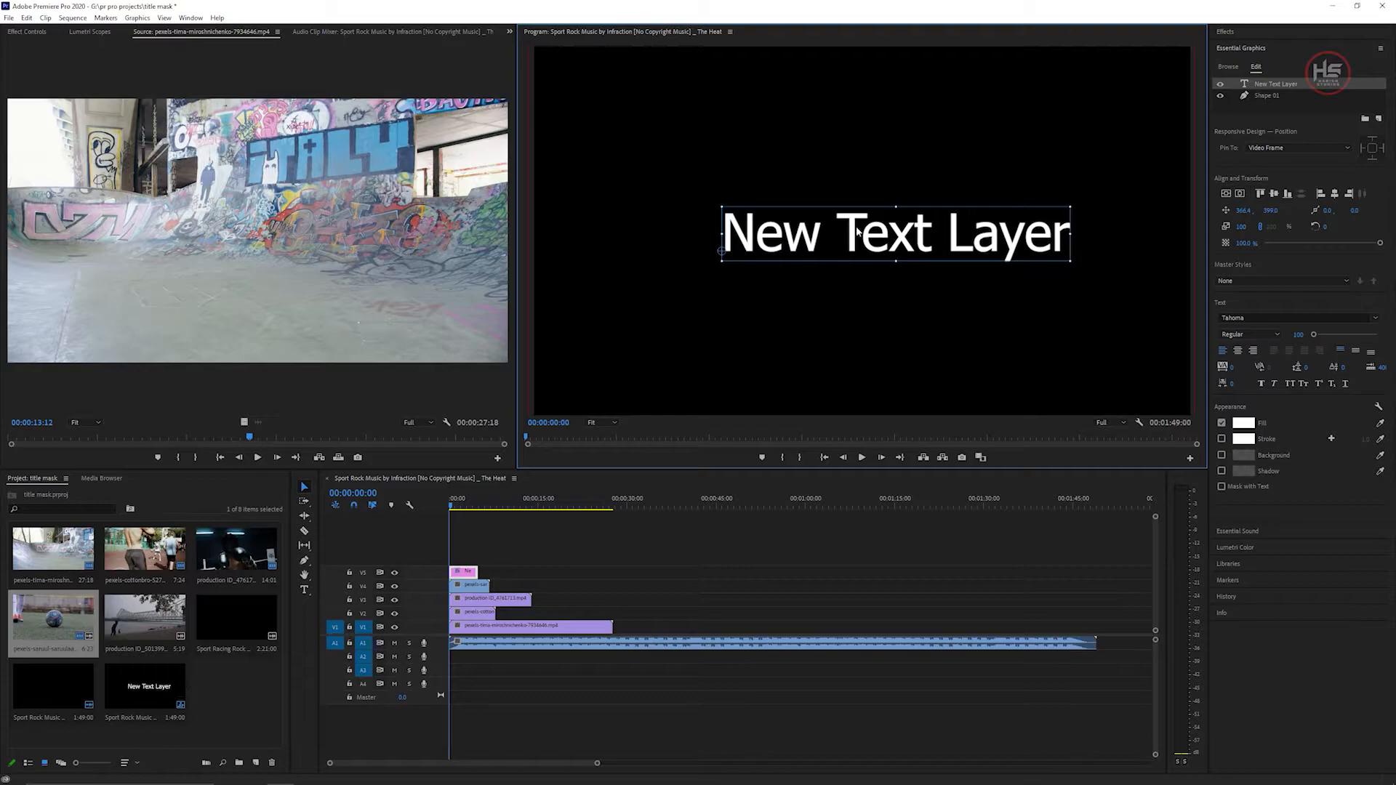
# Replace the placeholder text with the letter-spaced word "S P O R T S".
pyautogui.click(1245, 85)
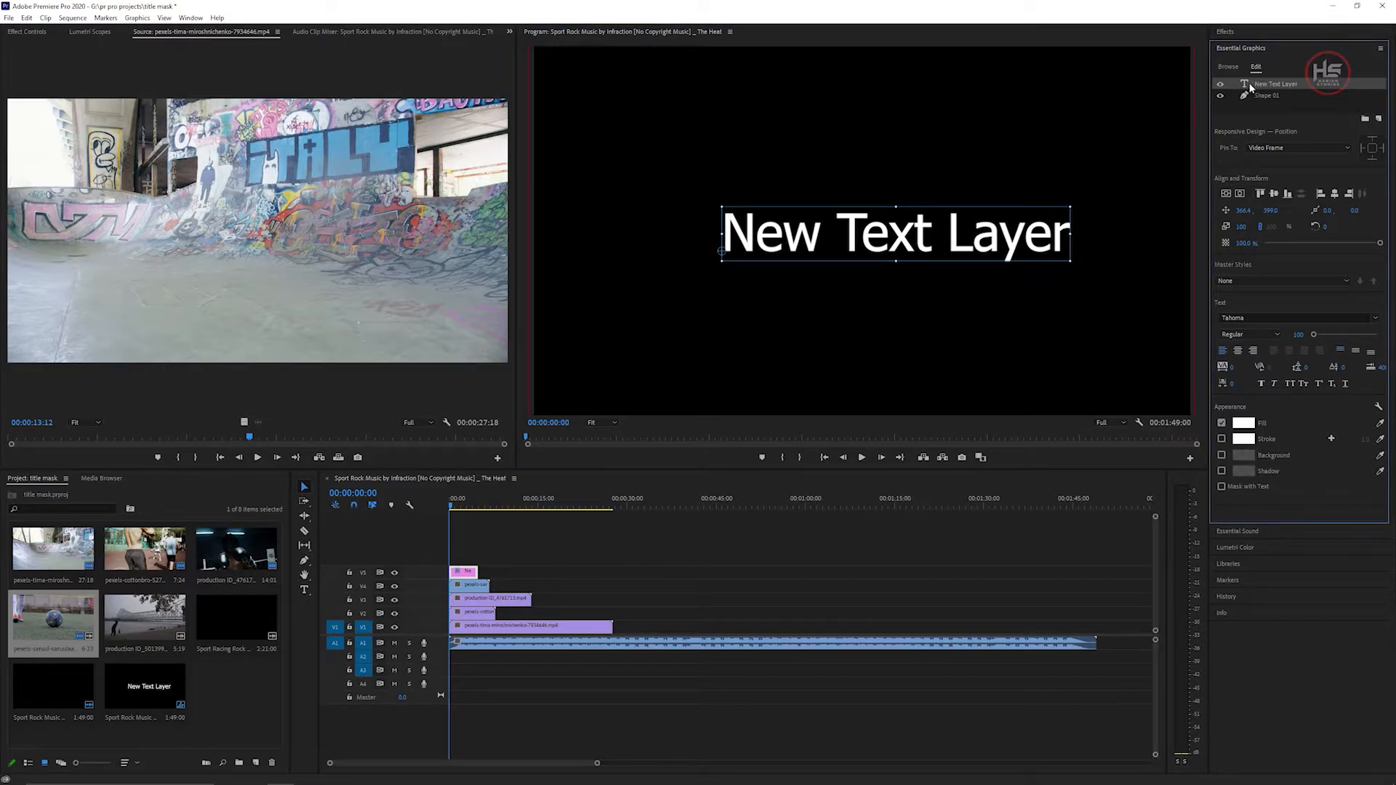
pyautogui.doubleClick(1069, 234)
pyautogui.press('BackSpace')
pyautogui.press('BackSpace')
pyautogui.press('BackSpace')
pyautogui.press('BackSpace')
pyautogui.press('BackSpace')
pyautogui.press('BackSpace')
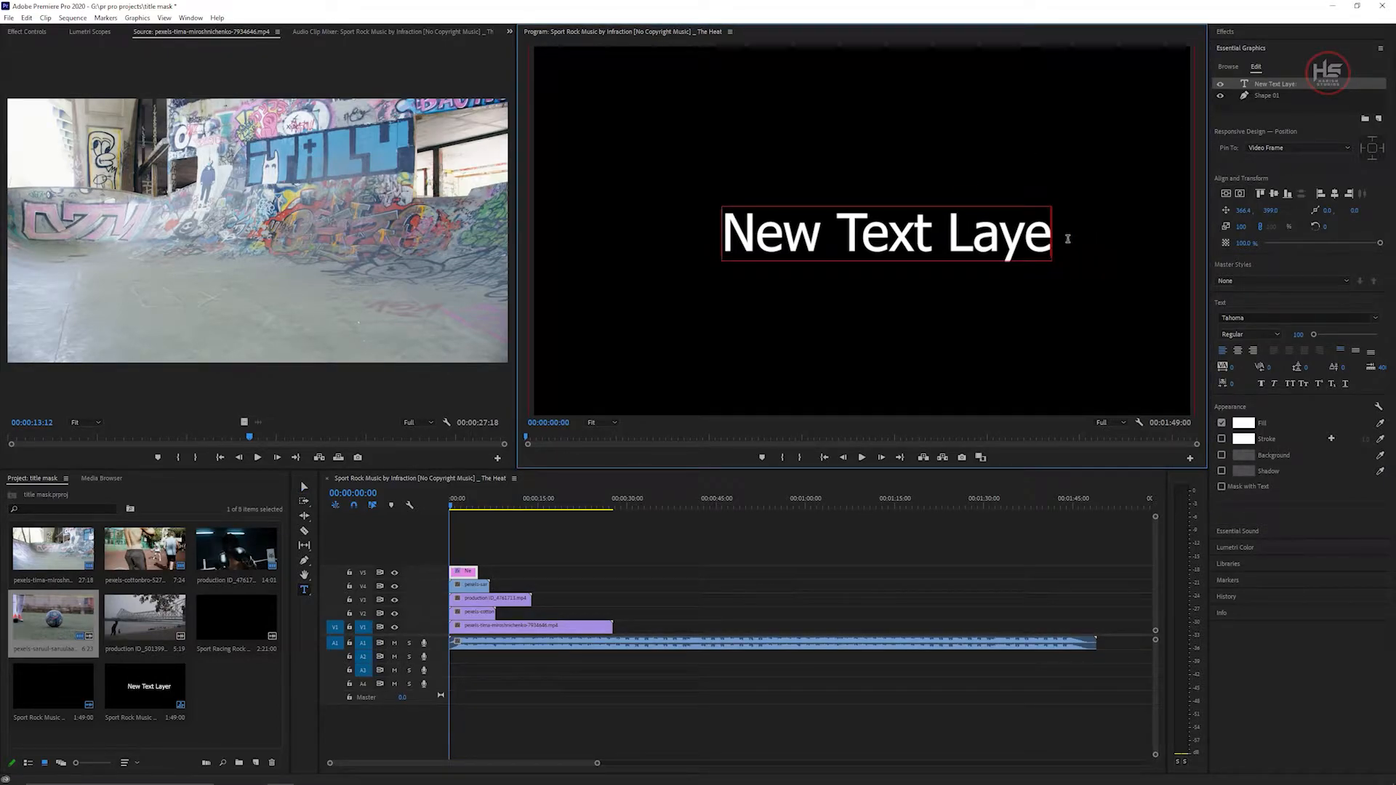
pyautogui.press('BackSpace')
pyautogui.press('BackSpace')
pyautogui.press('BackSpace')
pyautogui.press('BackSpace')
pyautogui.press('BackSpace')
pyautogui.press('BackSpace')
pyautogui.press('BackSpace')
pyautogui.press('BackSpace')
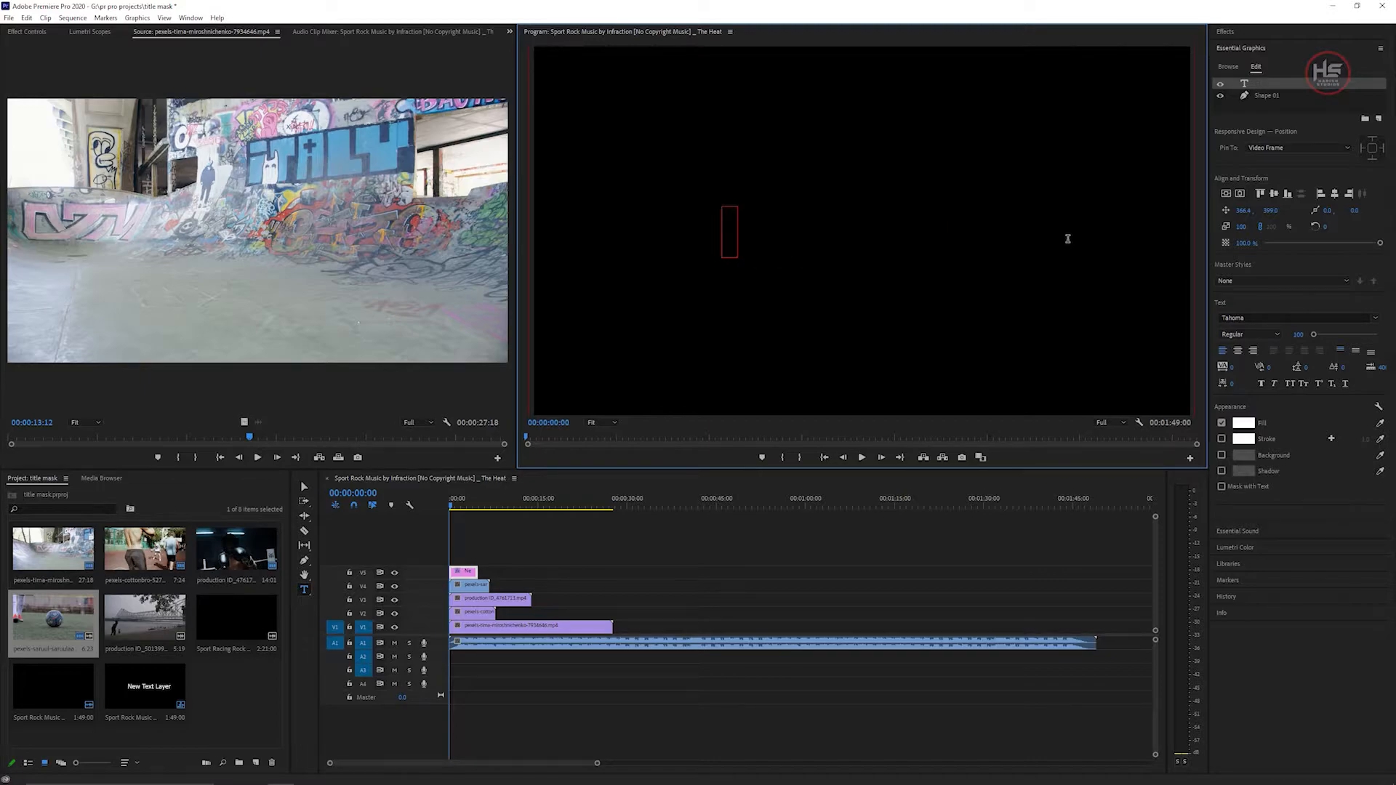
pyautogui.write('SP')
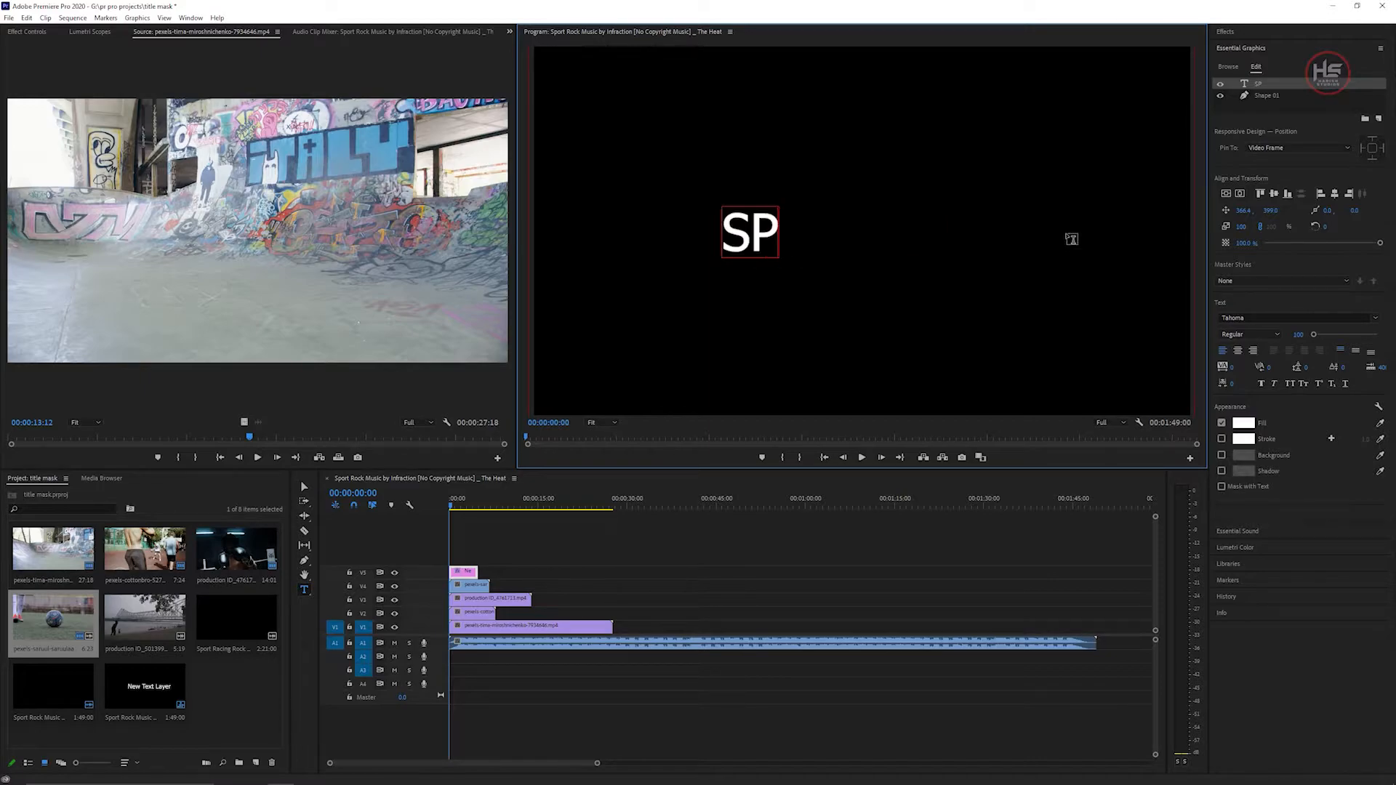
pyautogui.press('BackSpace')
pyautogui.write('P O')
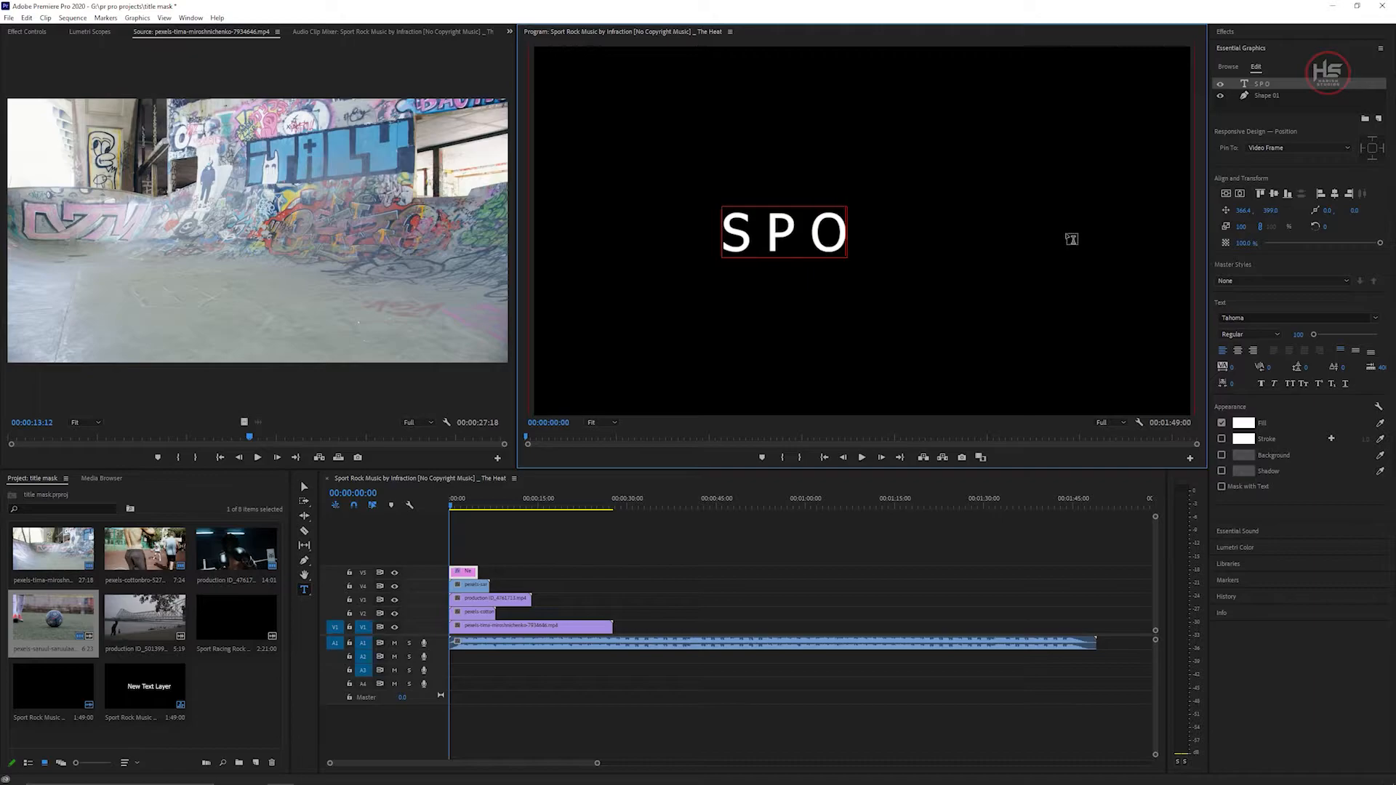
pyautogui.write(' R T S')
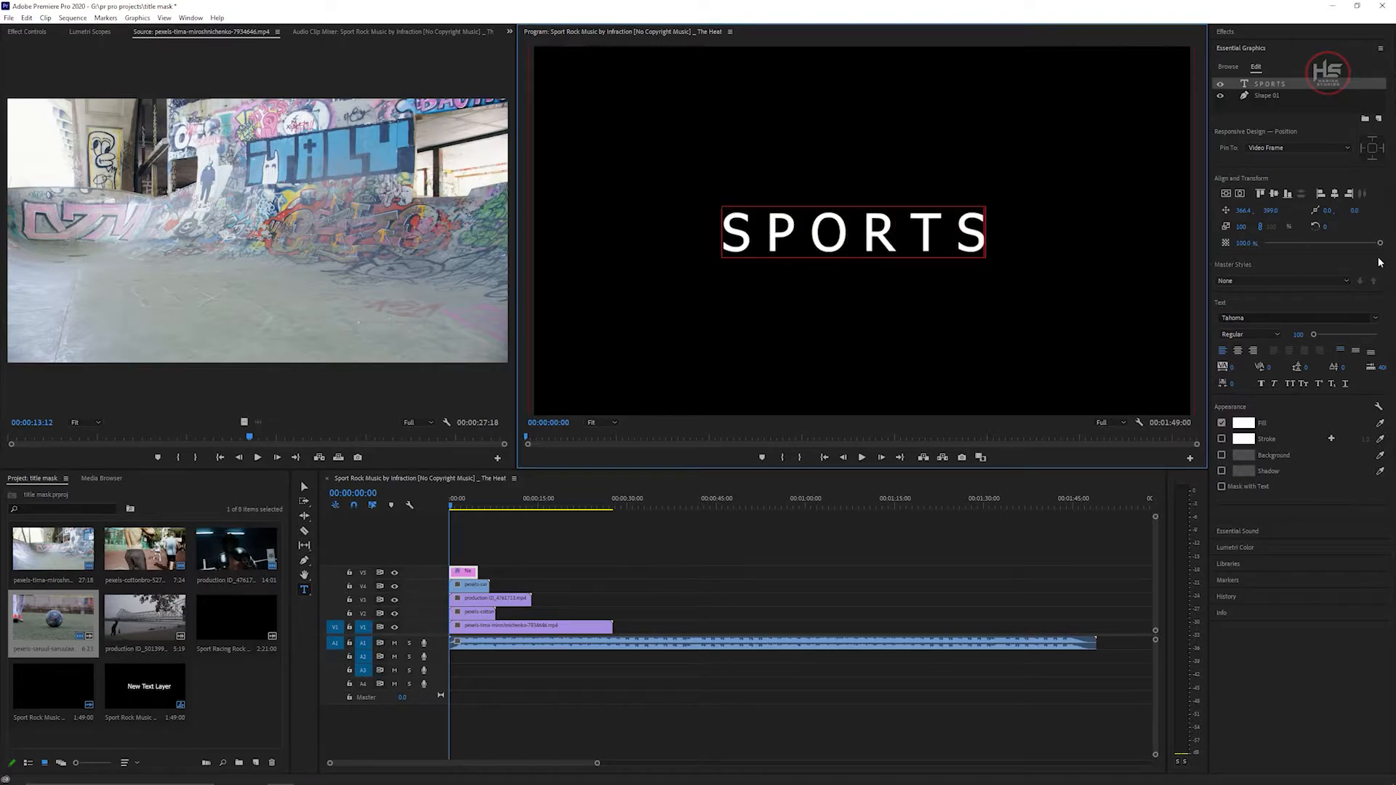
# Change the title's font to Cricket.
pyautogui.doubleClick(1268, 83)
pyautogui.click(1374, 318)
pyautogui.scroll(15, 1345, 436)
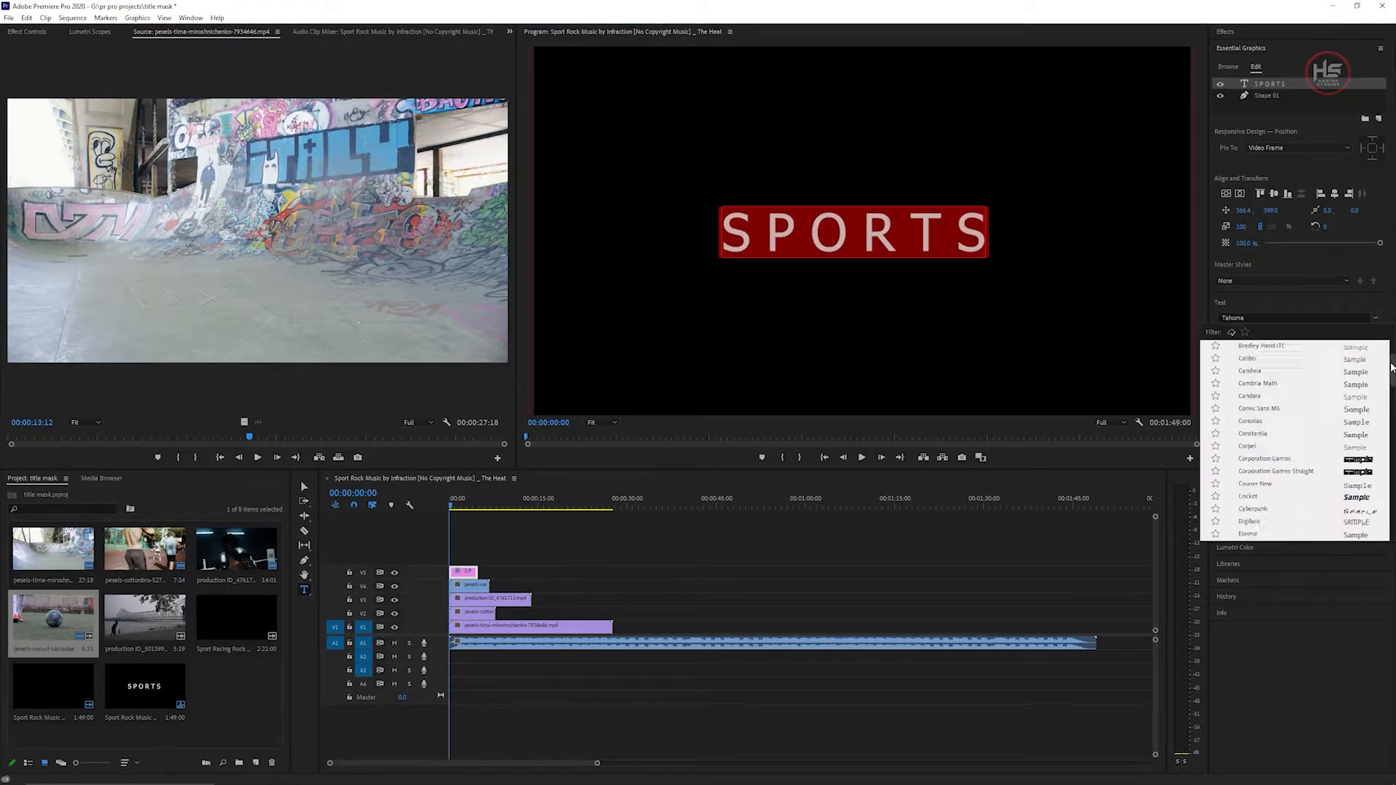
pyautogui.click(1293, 443)
pyautogui.click(814, 228)
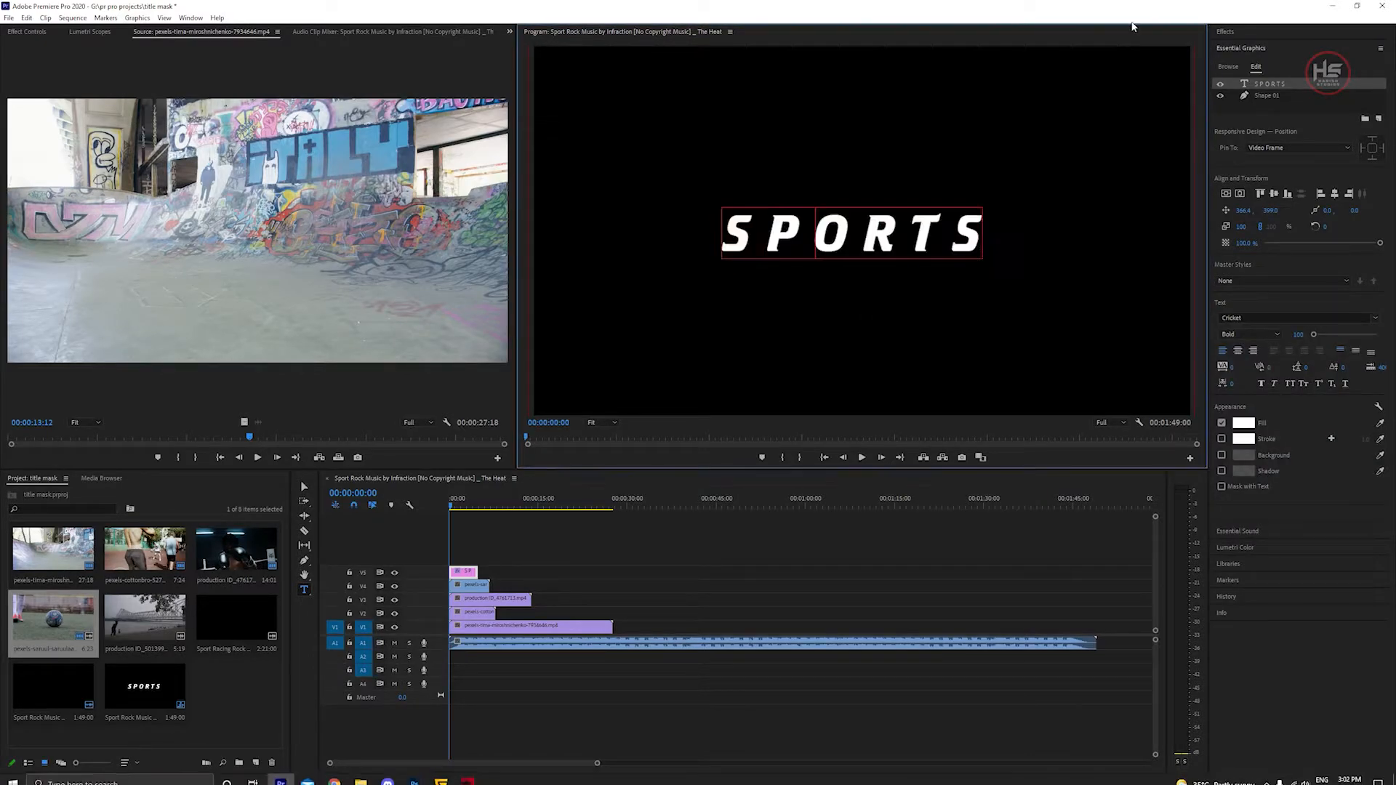
# Enlarge the SPORTS text in several increments, re-centring it horizontally and vertically in the frame each time.
pyautogui.click(1229, 194)
pyautogui.click(1239, 194)
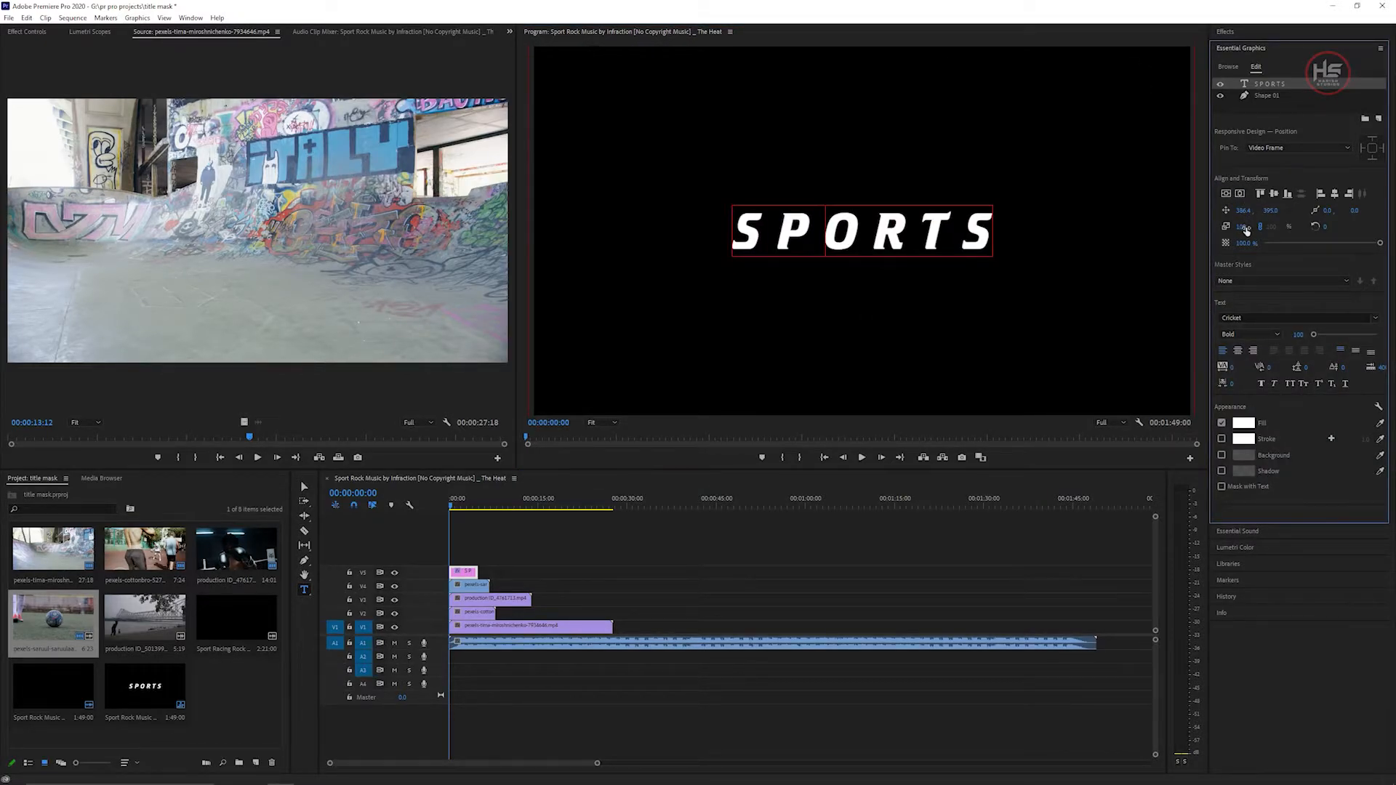
pyautogui.moveTo(1241, 227); pyautogui.dragTo(1256, 227)
pyautogui.click(1227, 194)
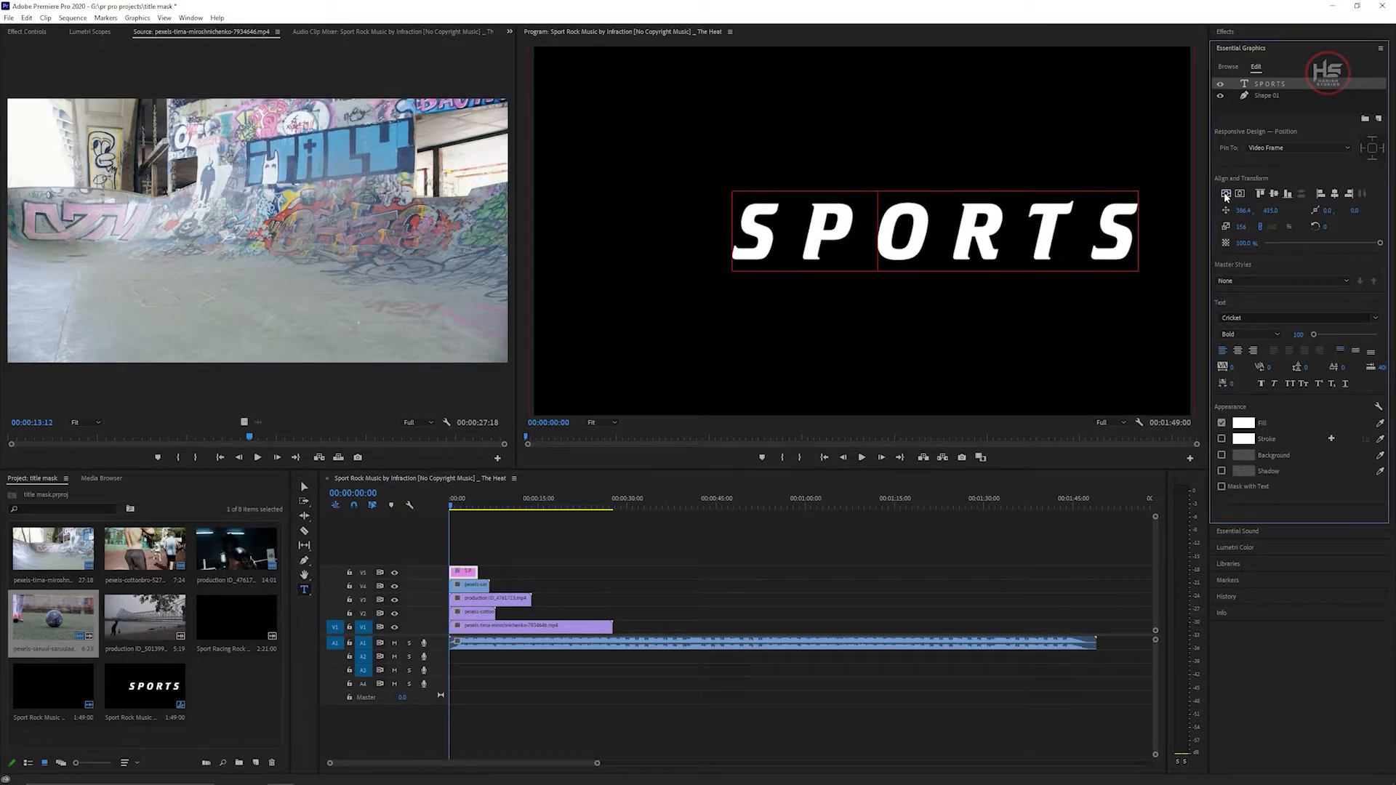
pyautogui.click(1239, 195)
pyautogui.moveTo(1241, 227); pyautogui.dragTo(1275, 227)
pyautogui.click(1226, 195)
pyautogui.click(1239, 195)
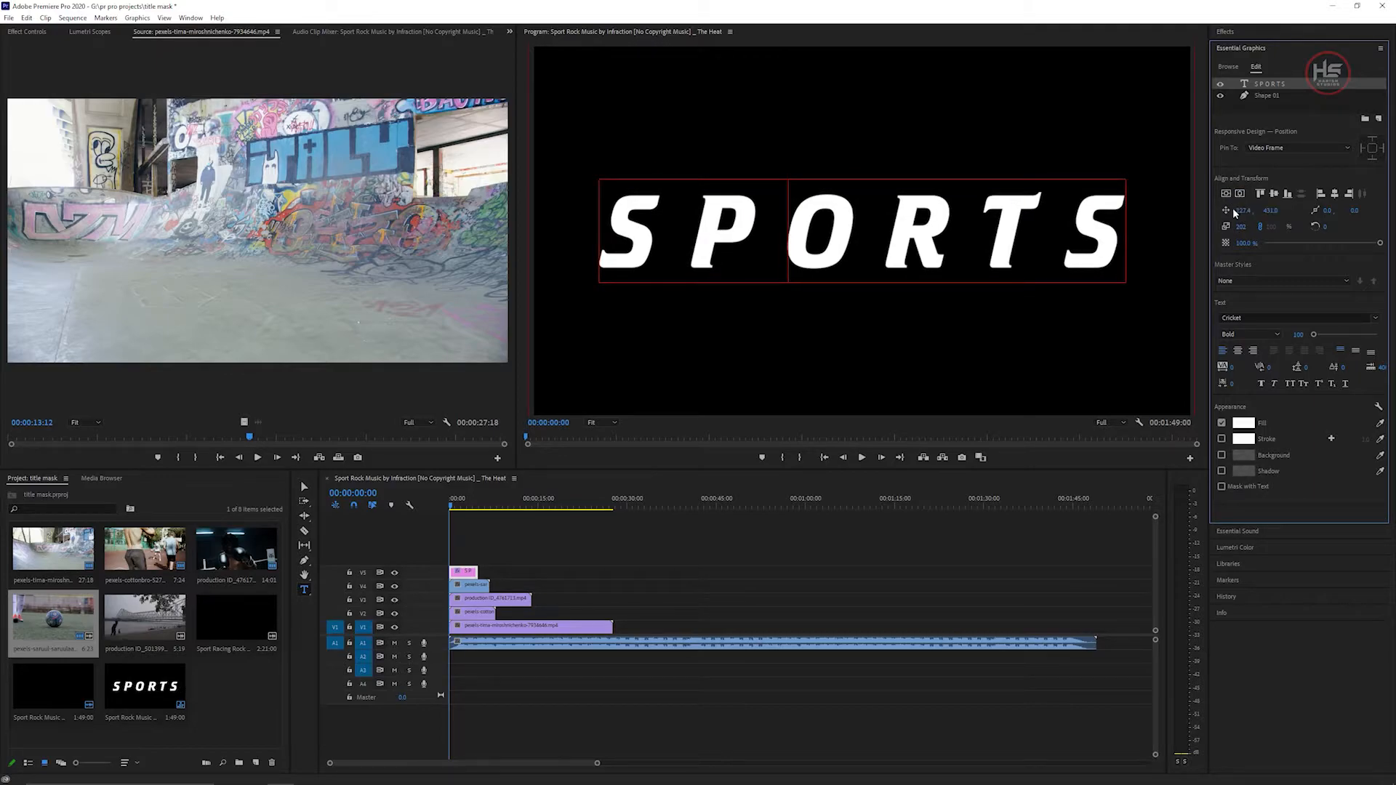
pyautogui.moveTo(1241, 227); pyautogui.dragTo(1252, 225)
pyautogui.click(1240, 195)
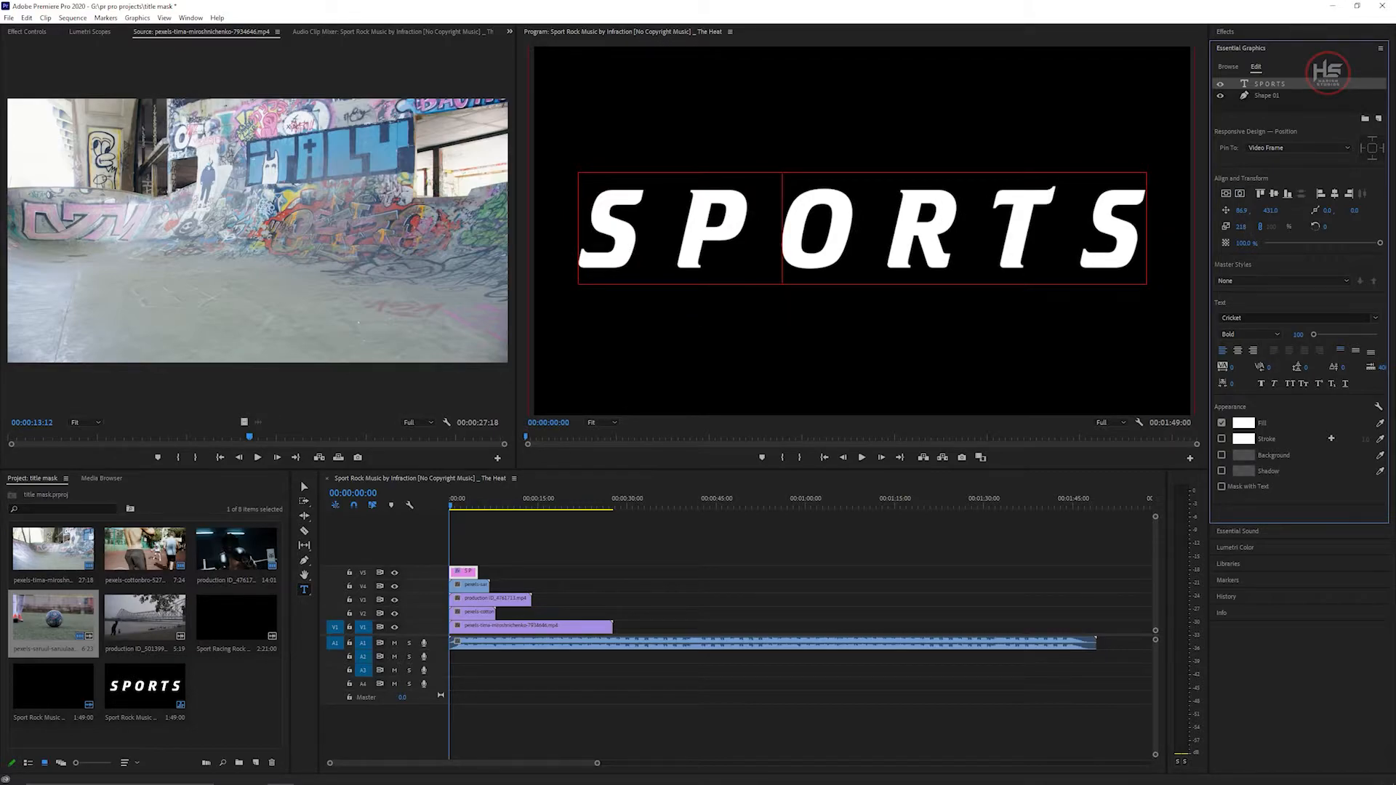
pyautogui.moveTo(1241, 226); pyautogui.dragTo(1246, 226)
pyautogui.click(1240, 194)
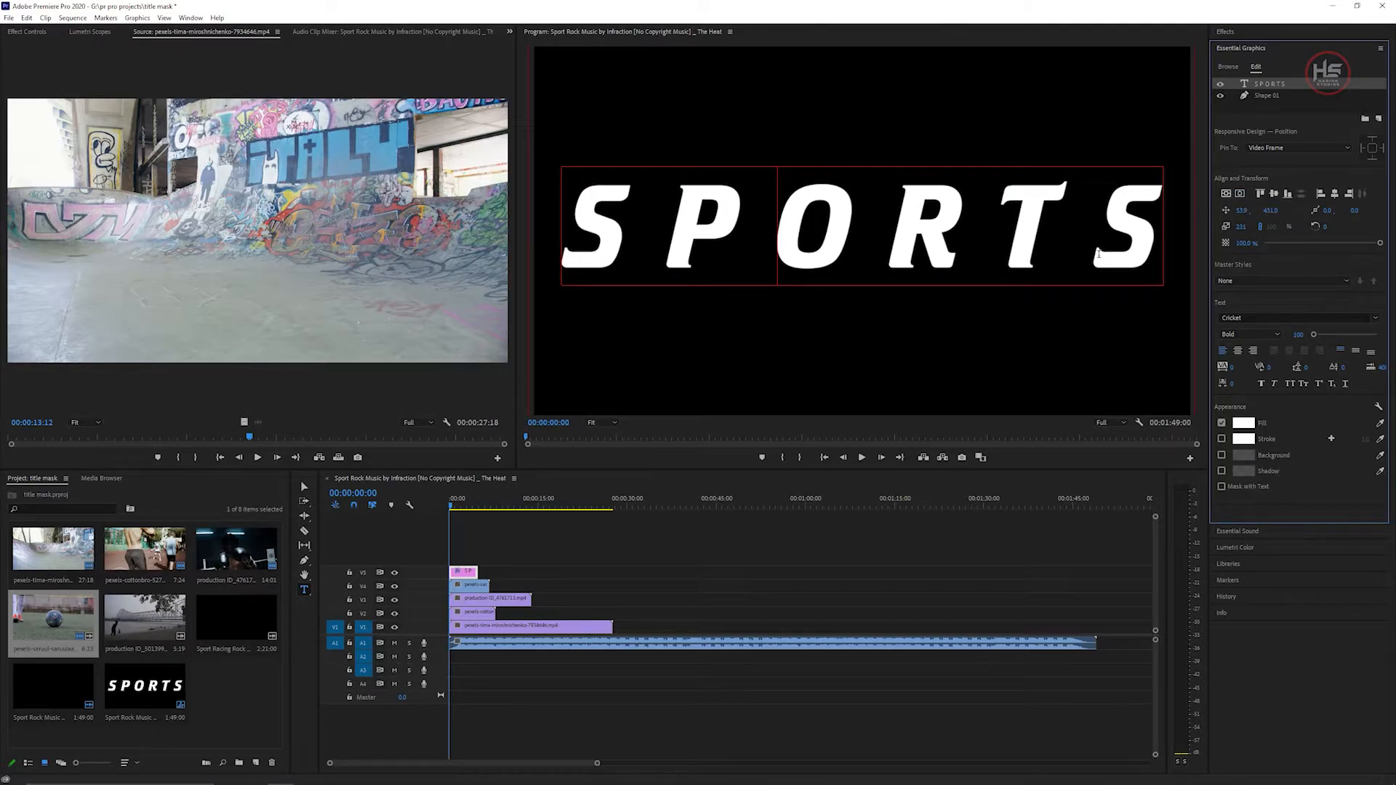
# Select the SPORTS graphic clip and set its blend mode to Multiply.
pyautogui.press('v')
pyautogui.click(1126, 372)
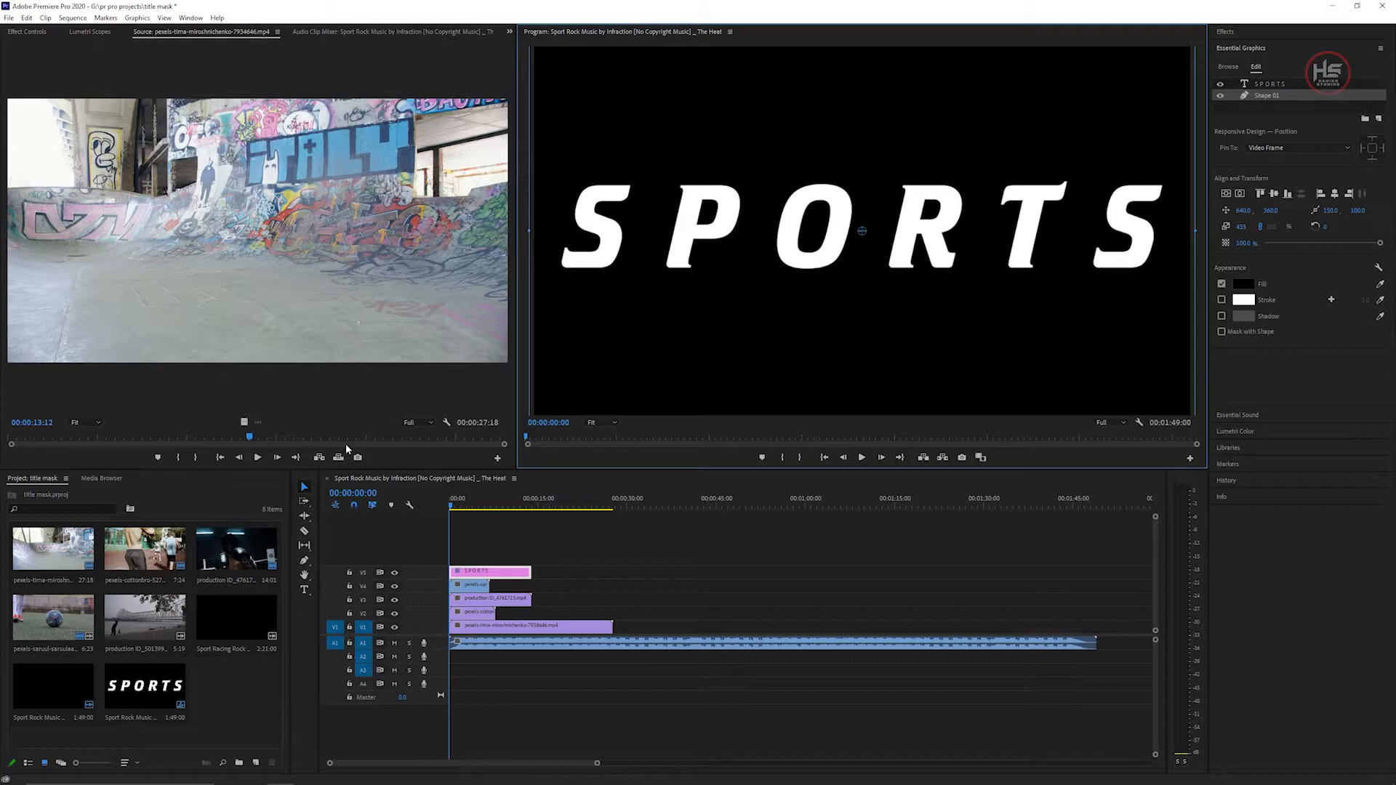
pyautogui.click(489, 572)
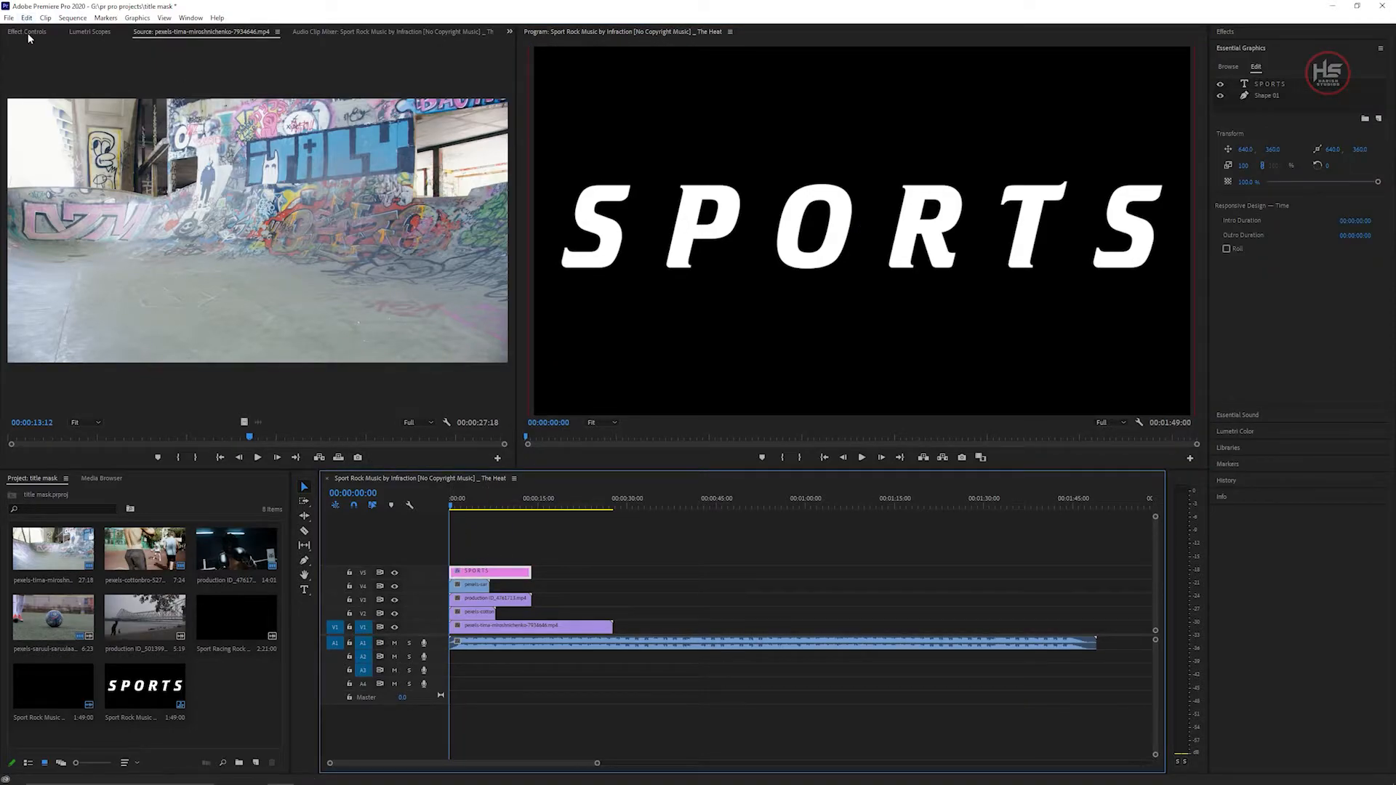
pyautogui.click(28, 34)
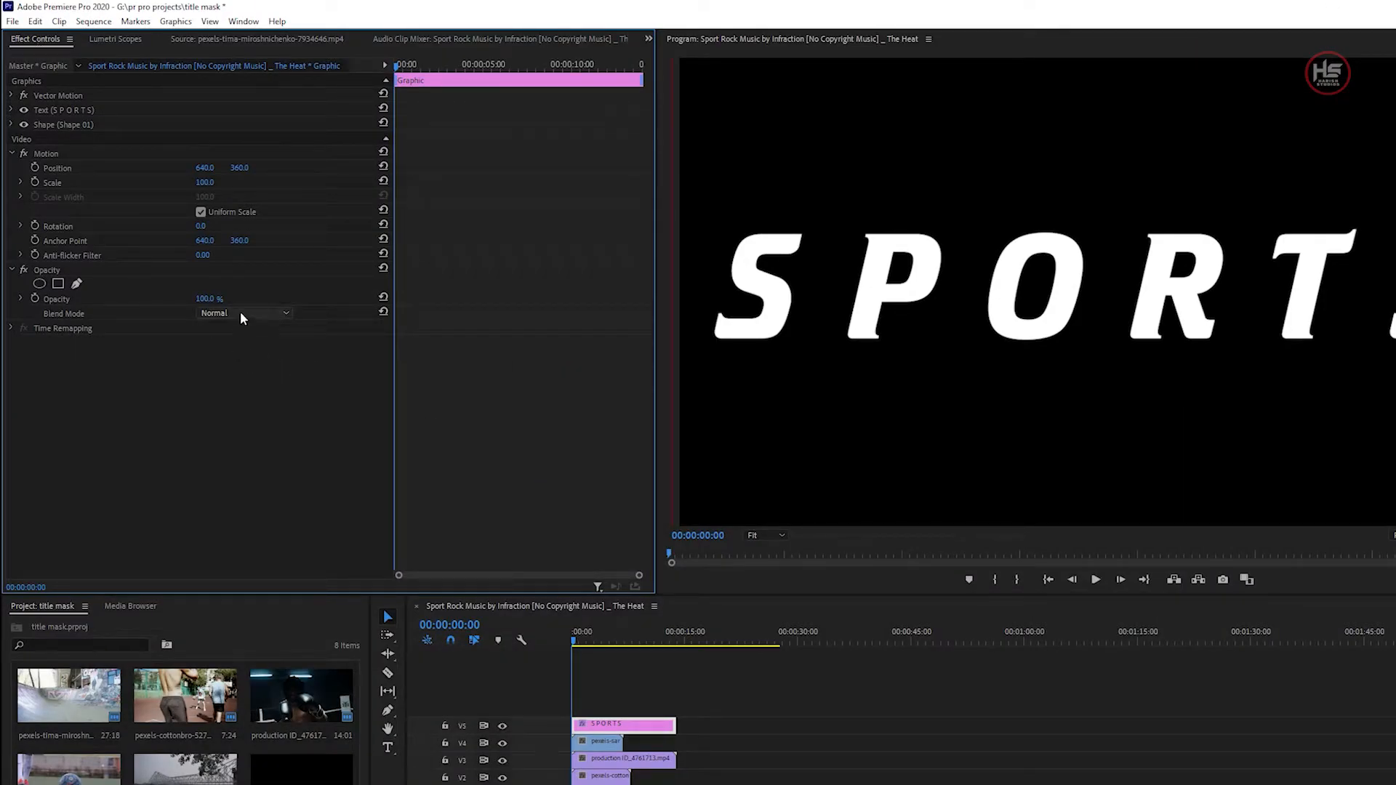
pyautogui.click(242, 314)
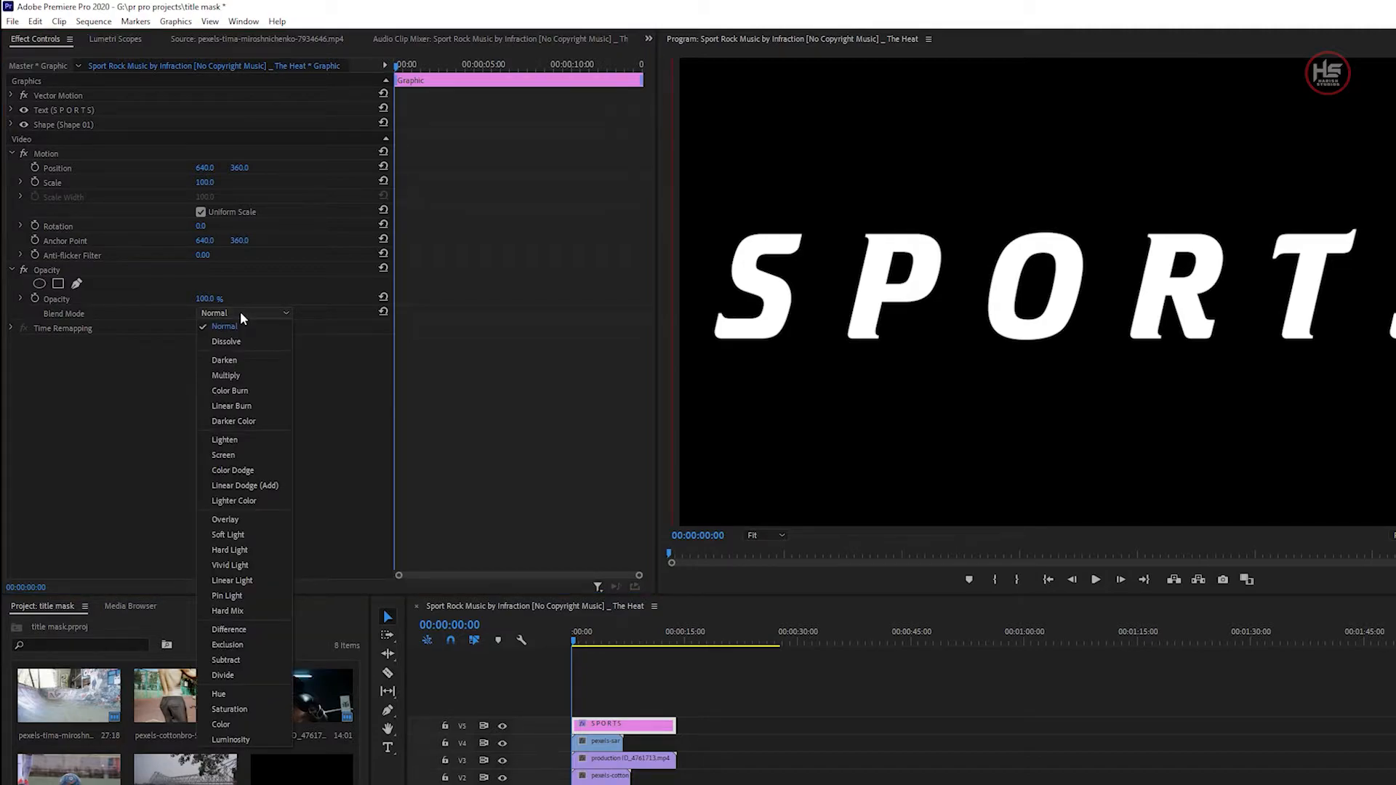
pyautogui.click(249, 374)
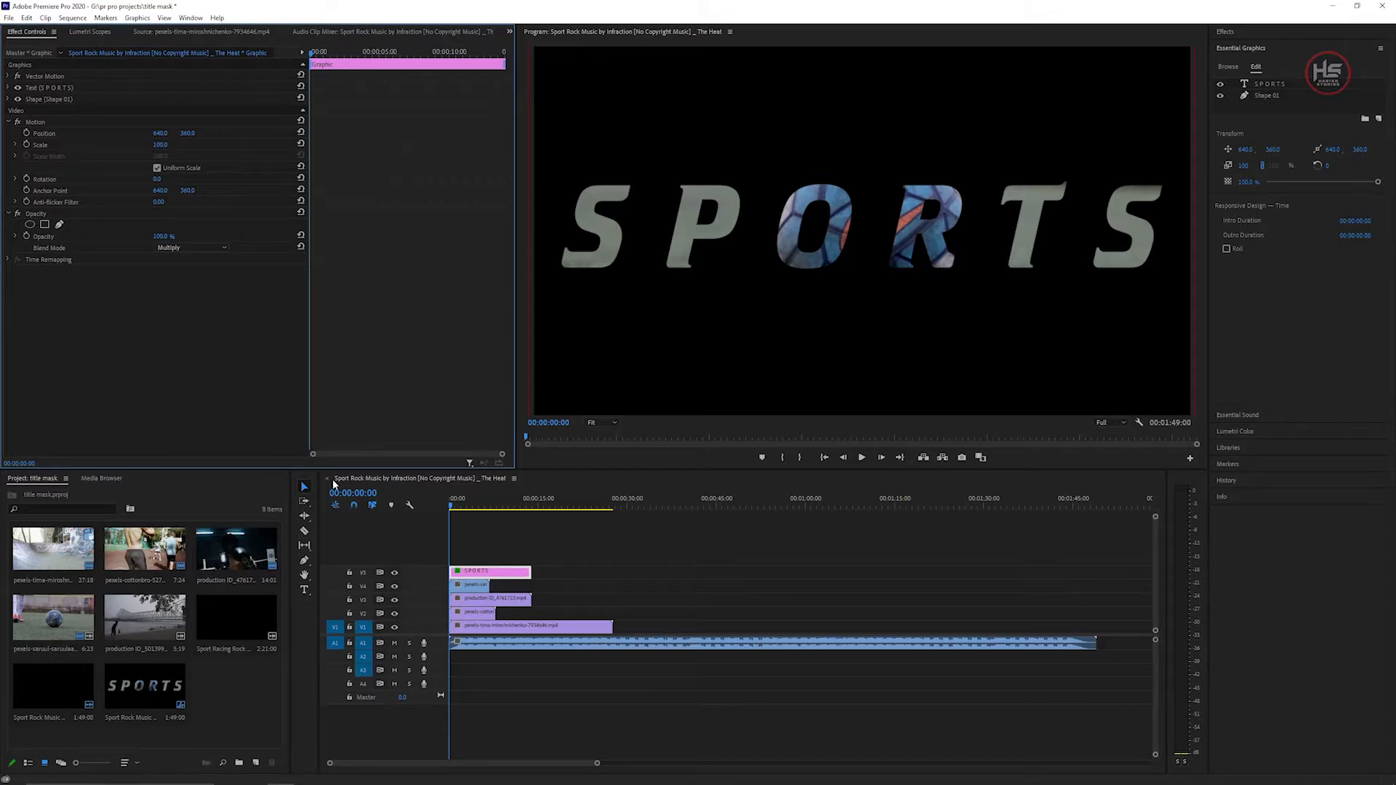
# Select the clip on track V4, scale it to about 17 and move it to x about 108, behind the first letter.
pyautogui.click(461, 586)
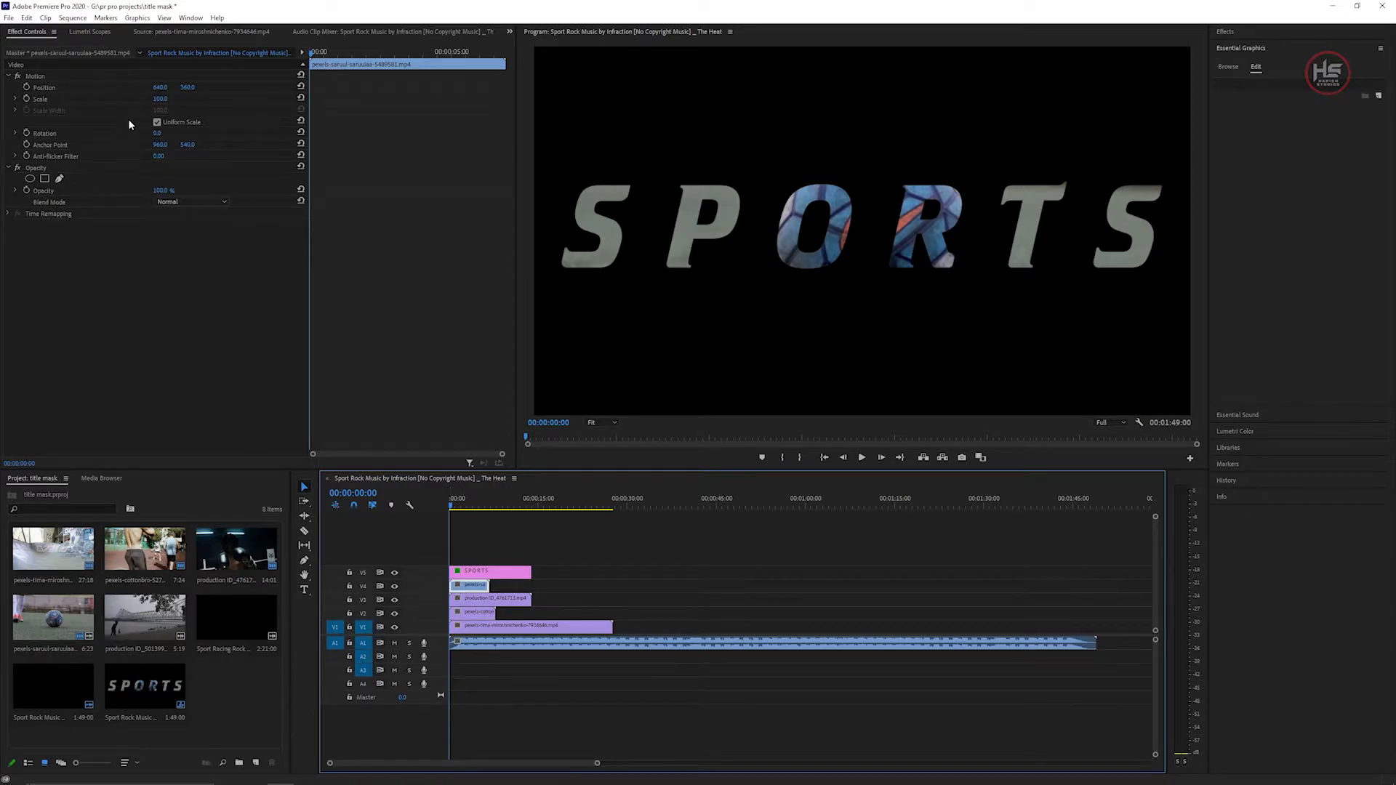
pyautogui.click(161, 98)
pyautogui.write('60')
pyautogui.press('Return')
pyautogui.moveTo(166, 87); pyautogui.dragTo(5, 88)
pyautogui.moveTo(159, 98)
pyautogui.mouseDown()
pyautogui.moveTo(134, 98)
pyautogui.moveTo(198, 87)
pyautogui.moveTo(155, 98)
pyautogui.moveTo(140, 88)
pyautogui.mouseUp()
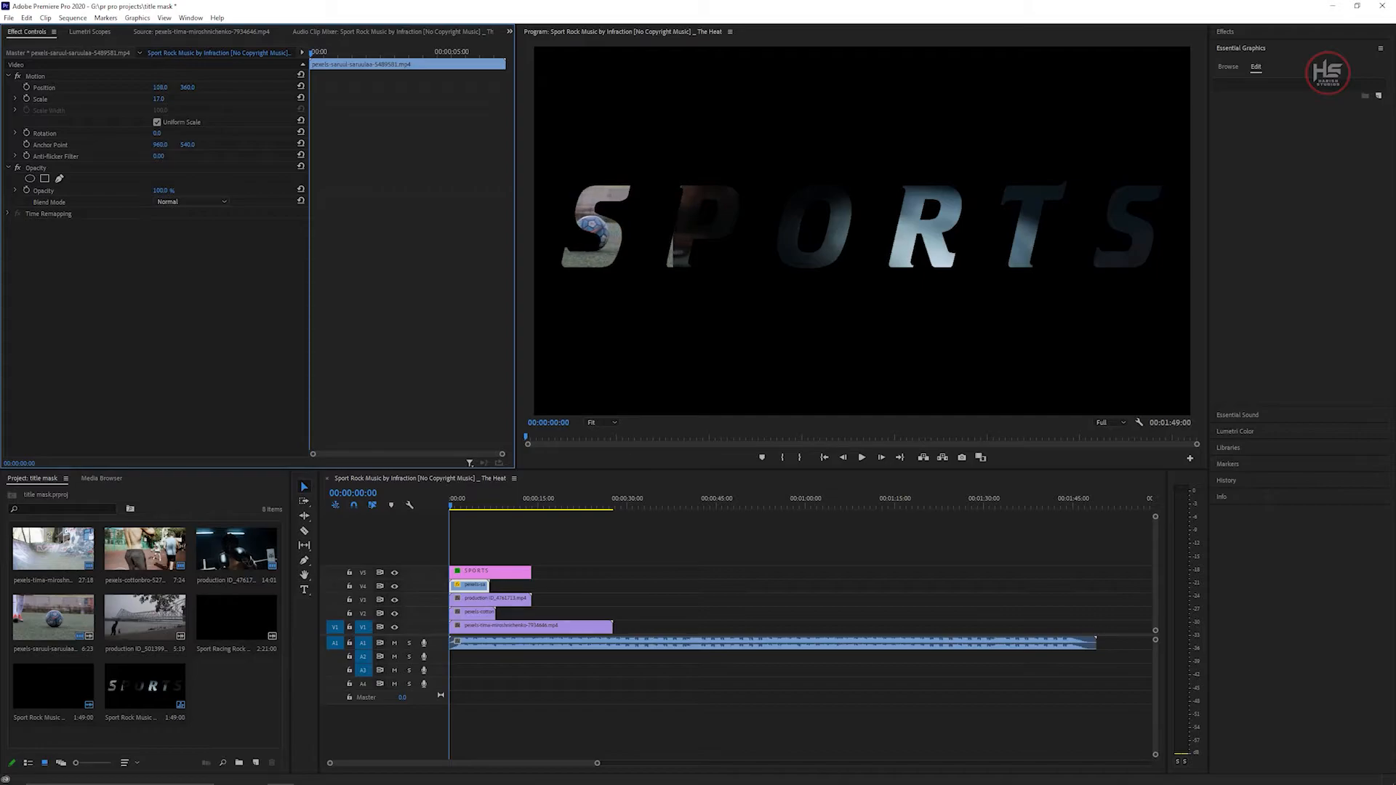
# Draw a four-point pen mask around the letter S on this clip.
pyautogui.click(60, 178)
pyautogui.click(562, 173)
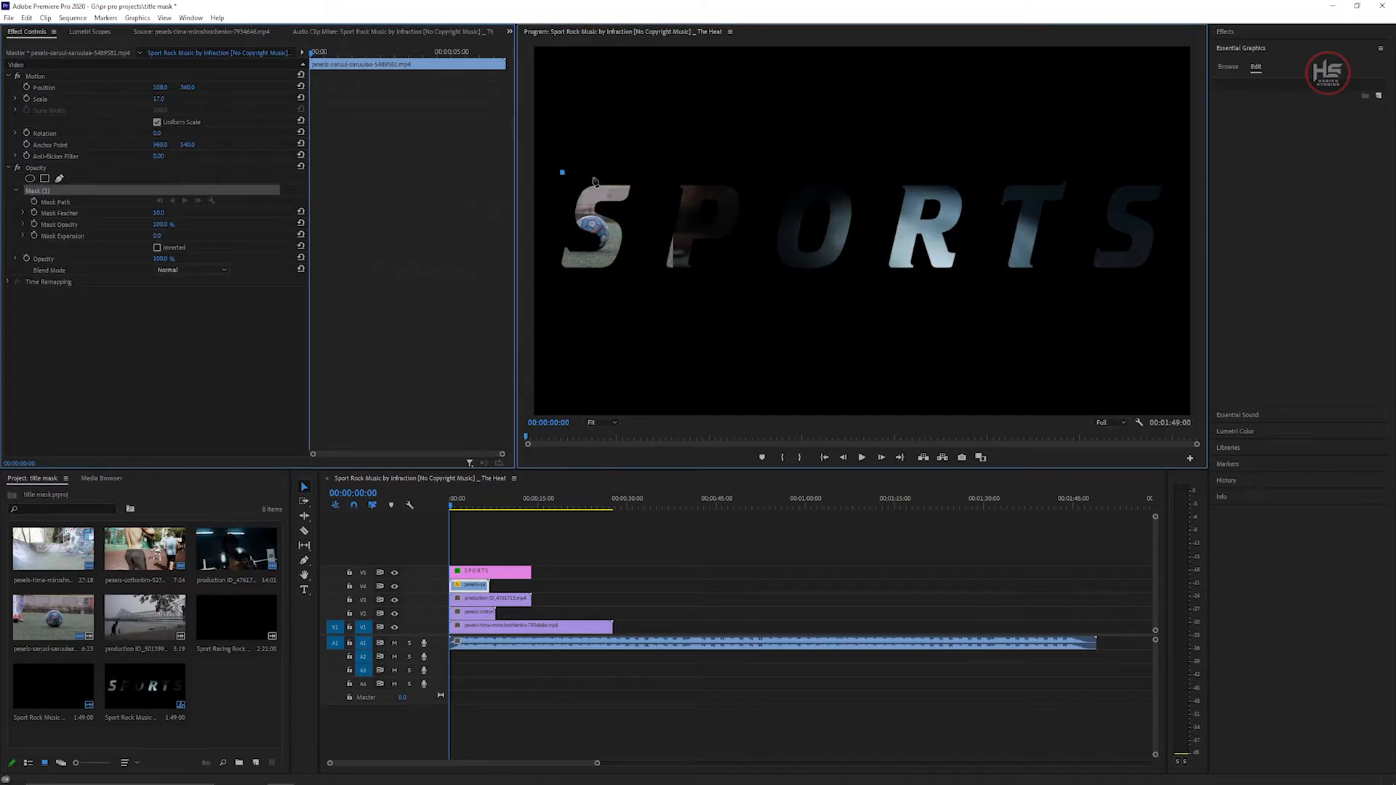
pyautogui.click(643, 181)
pyautogui.click(642, 298)
pyautogui.click(556, 296)
pyautogui.click(547, 207)
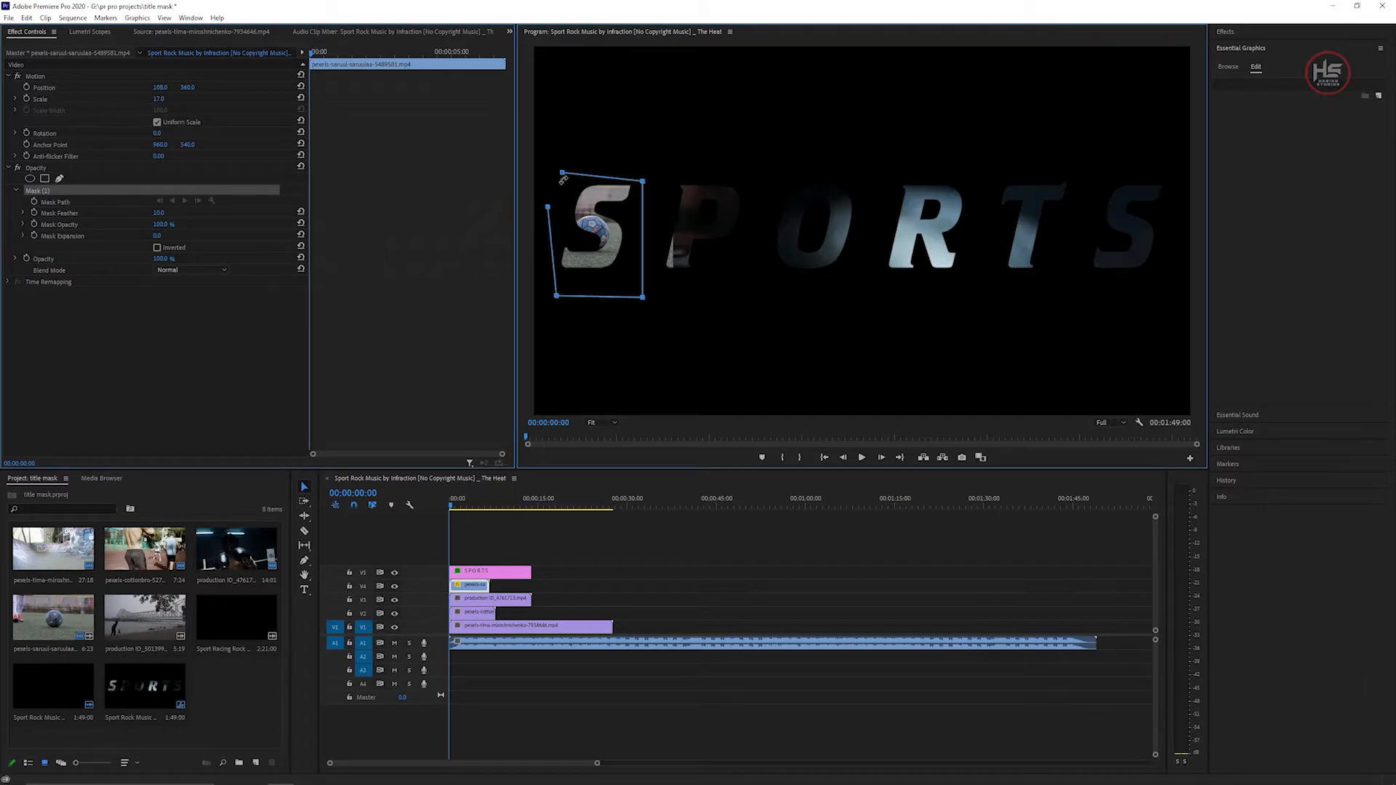
pyautogui.click(562, 175)
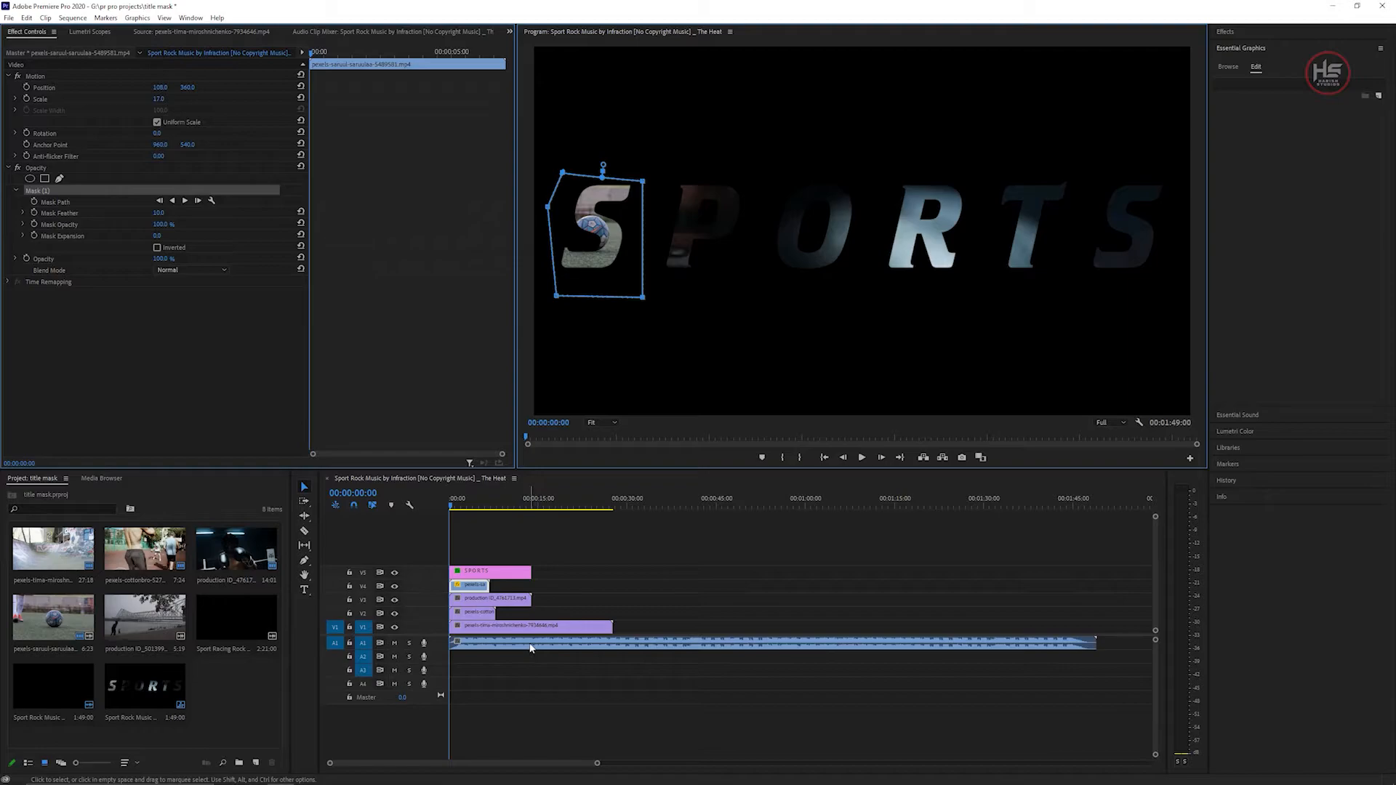
# Select the production clip below, scale it down and reposition it behind another letter of the title.
pyautogui.click(516, 600)
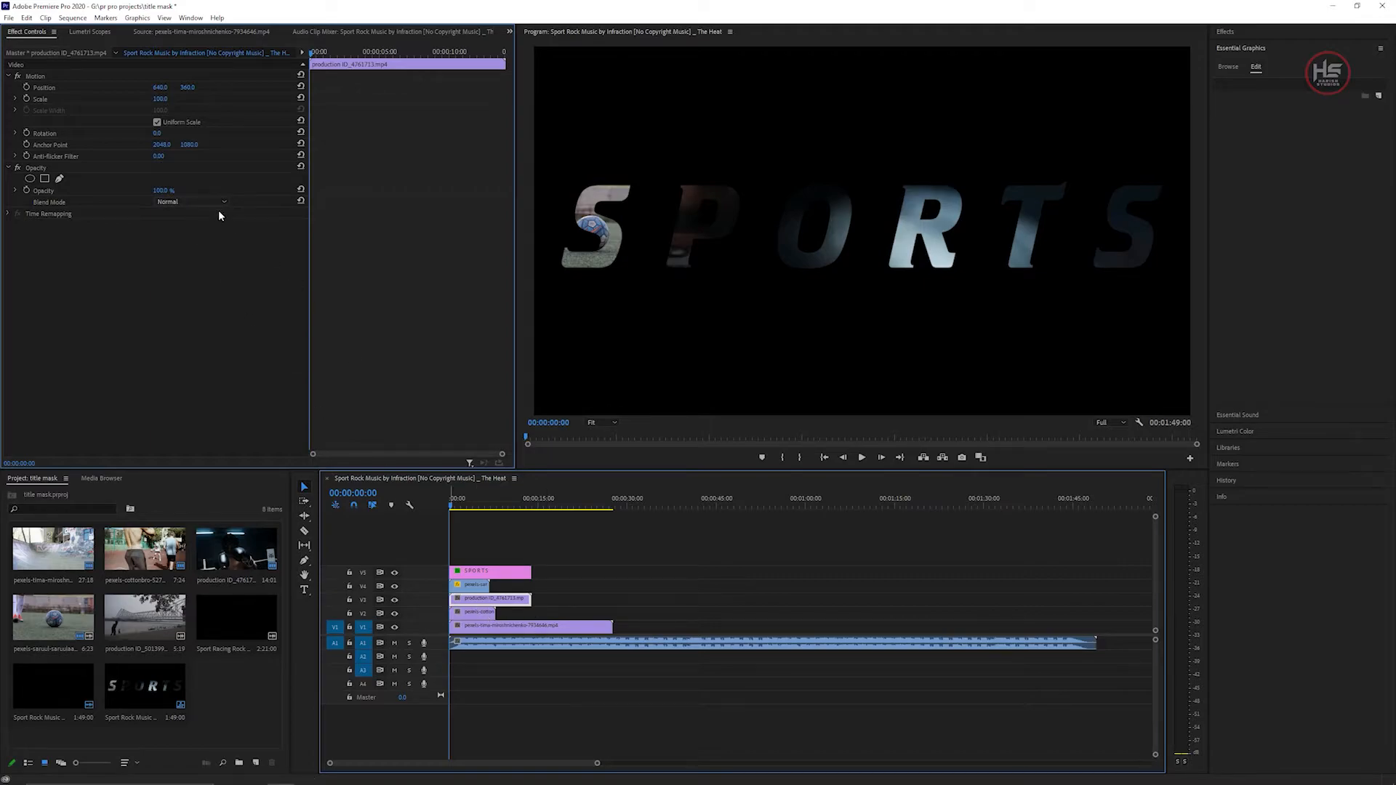
pyautogui.moveTo(166, 88); pyautogui.dragTo(93, 99)
pyautogui.moveTo(162, 88); pyautogui.dragTo(15, 88)
pyautogui.moveTo(187, 88); pyautogui.dragTo(182, 88)
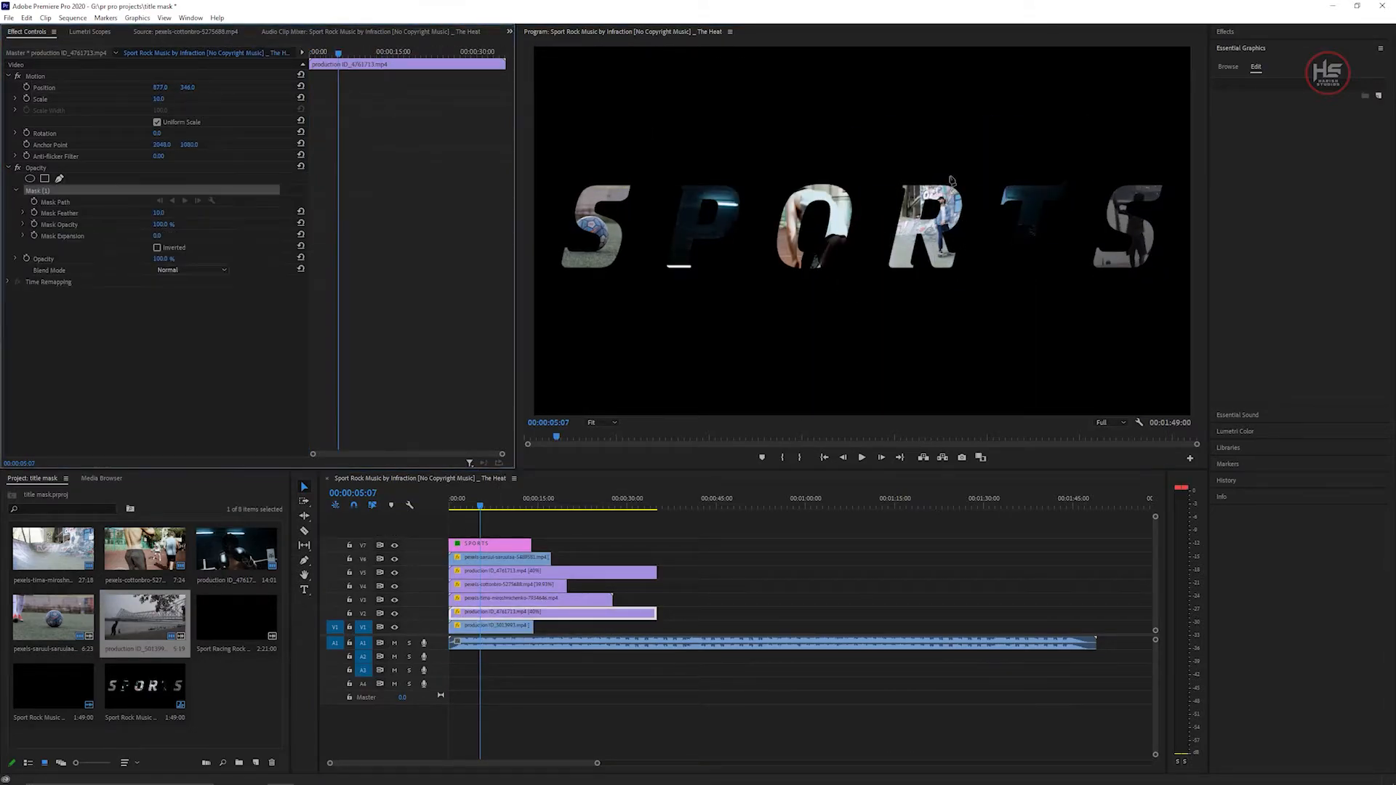
# Reshape the clip's mask with four points around the last letter S.
pyautogui.click(1165, 287)
pyautogui.click(1177, 211)
pyautogui.click(1171, 175)
pyautogui.click(1107, 172)
# Play back the sequence to preview the masked title, then return to the start.
pyautogui.click(520, 633)
pyautogui.click(551, 613)
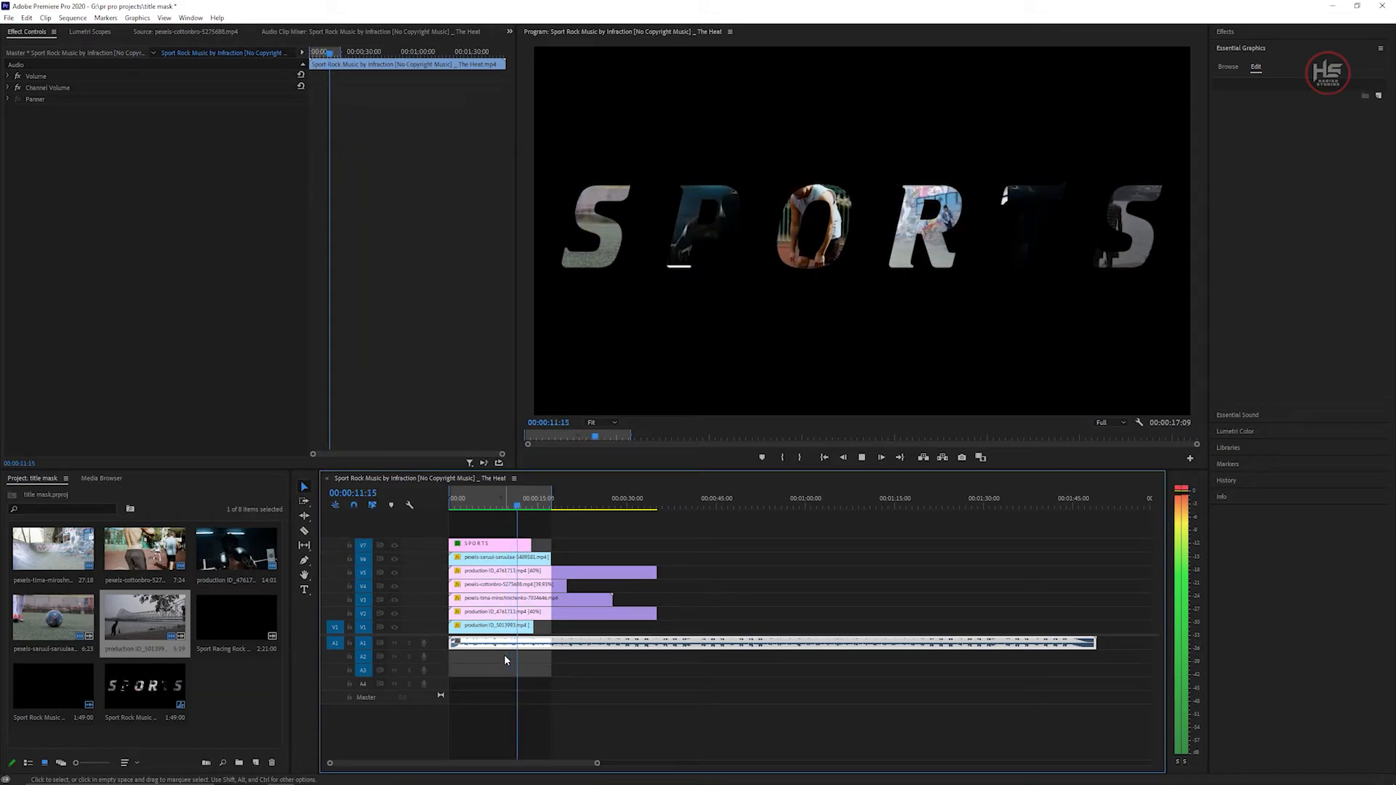
pyautogui.press('space')
pyautogui.press('Home')
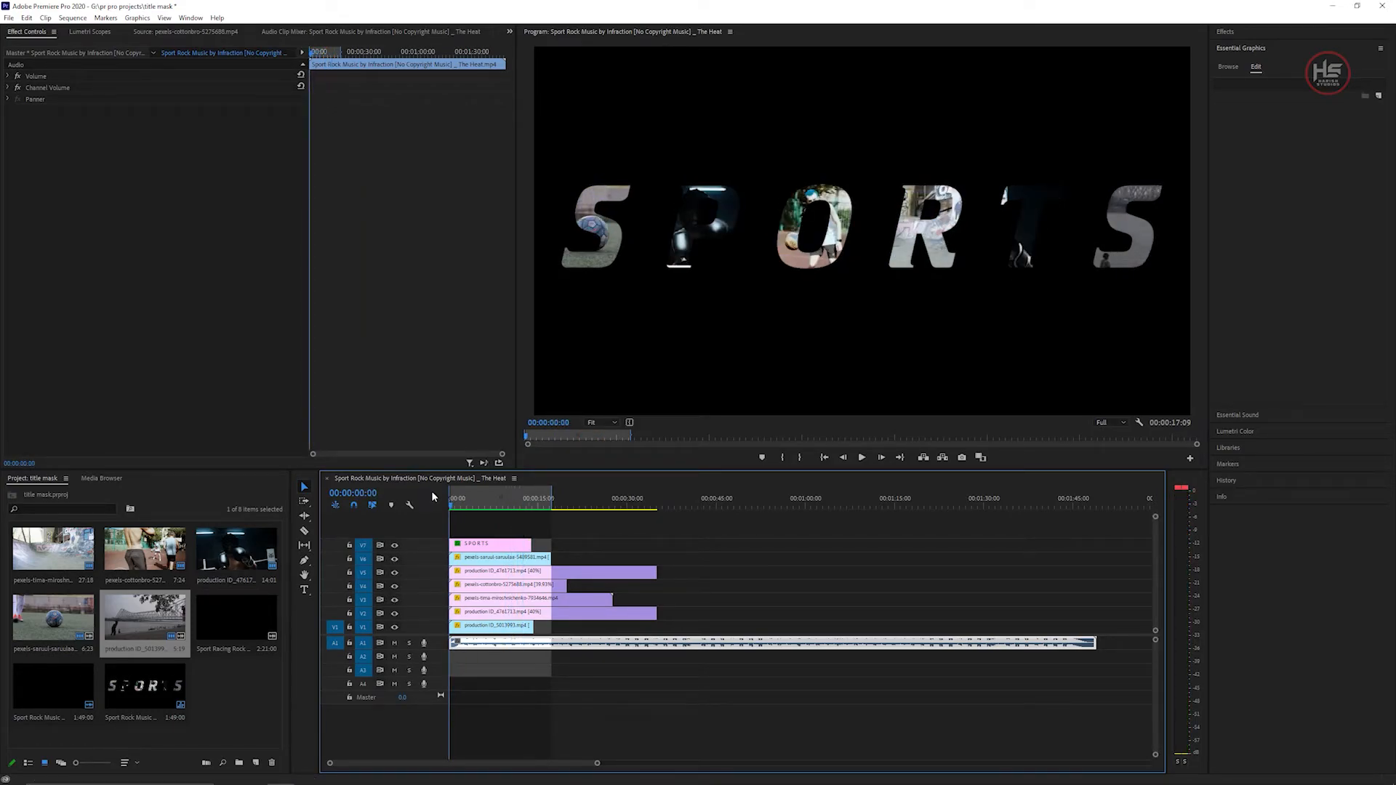
# Clear the sequence's in and out marks from the timeline ruler.
pyautogui.rightClick(467, 493)
pyautogui.click(501, 596)
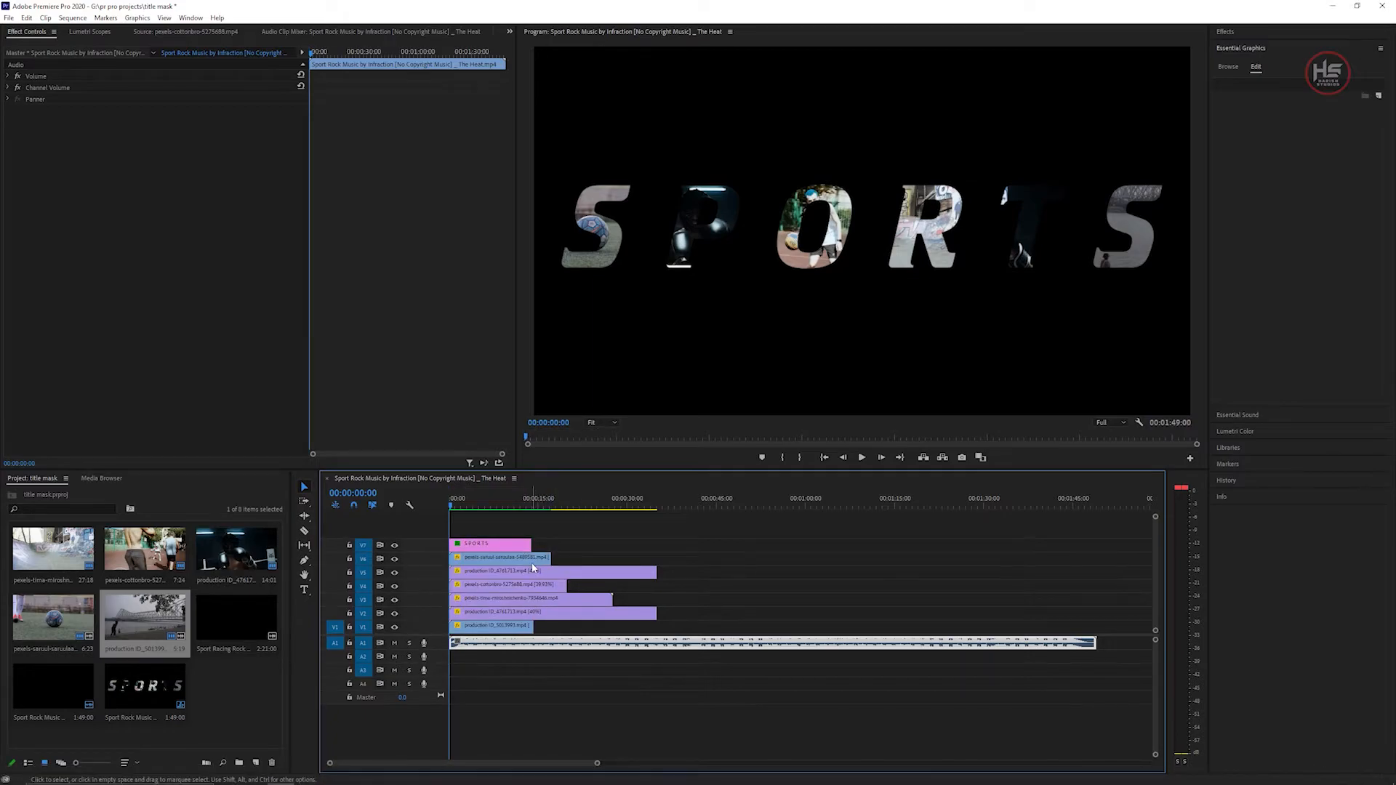
# Select the SPORTS title clip, open its text properties, and return the playhead to the start of the sequence.
pyautogui.click(504, 545)
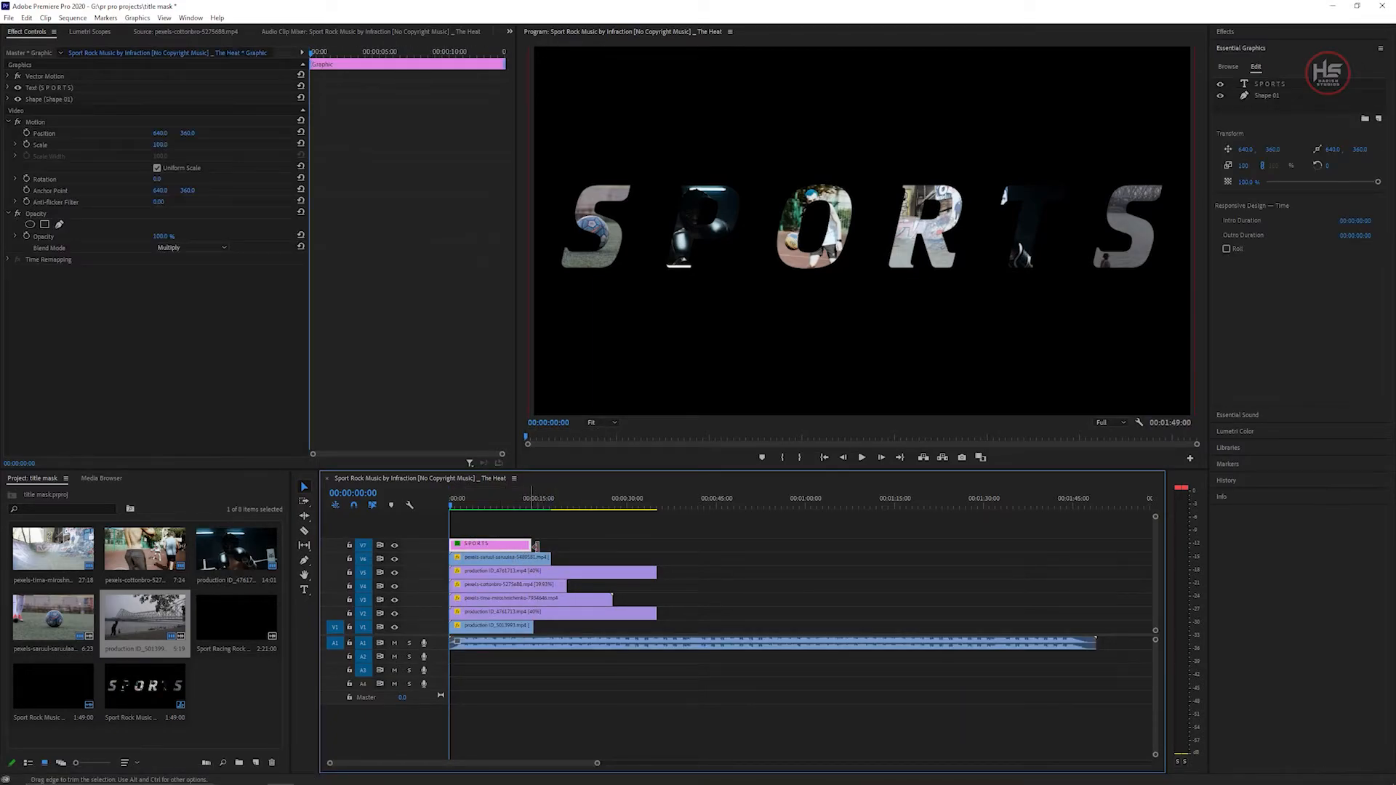
pyautogui.click(9, 87)
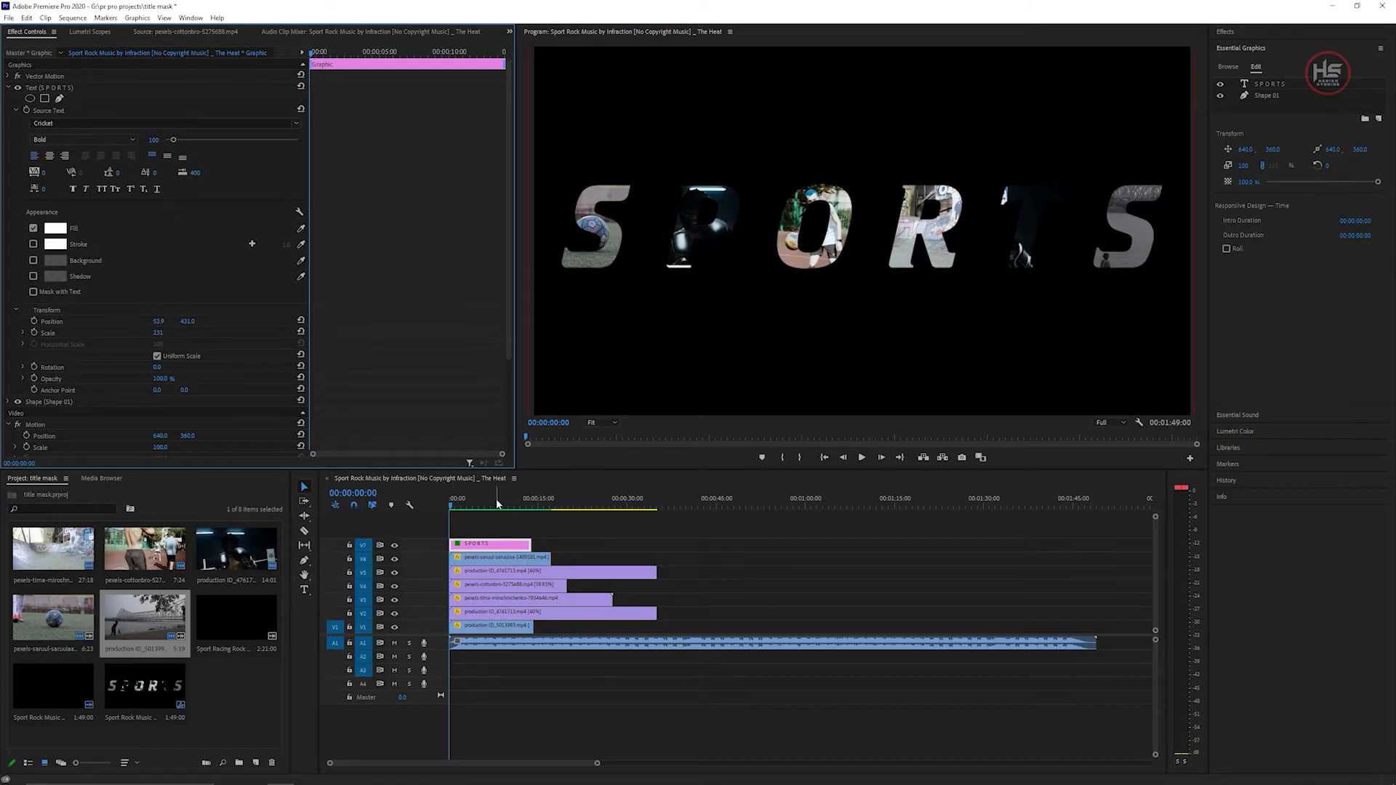
pyautogui.click(461, 498)
pyautogui.click(448, 502)
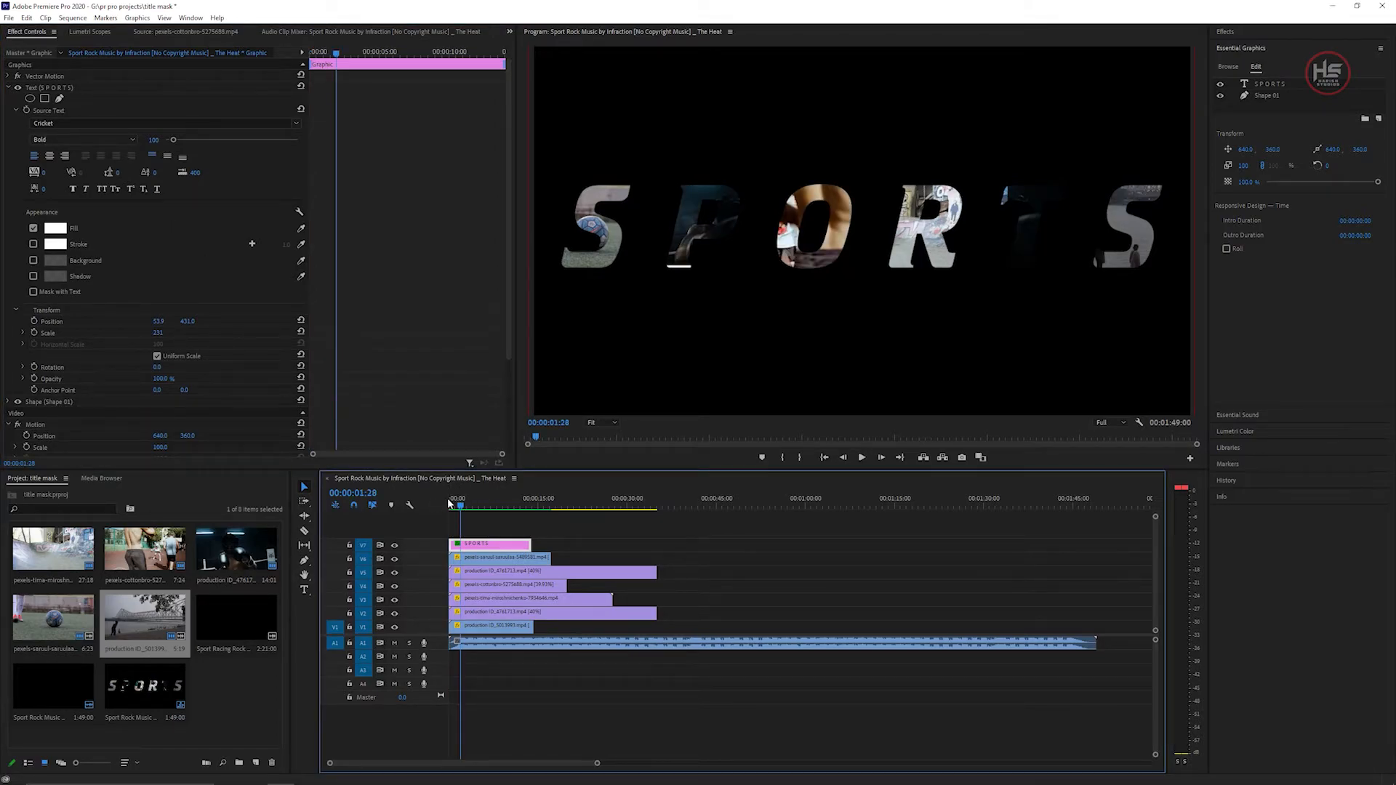
pyautogui.press('=')
pyautogui.press('=')
pyautogui.press('=')
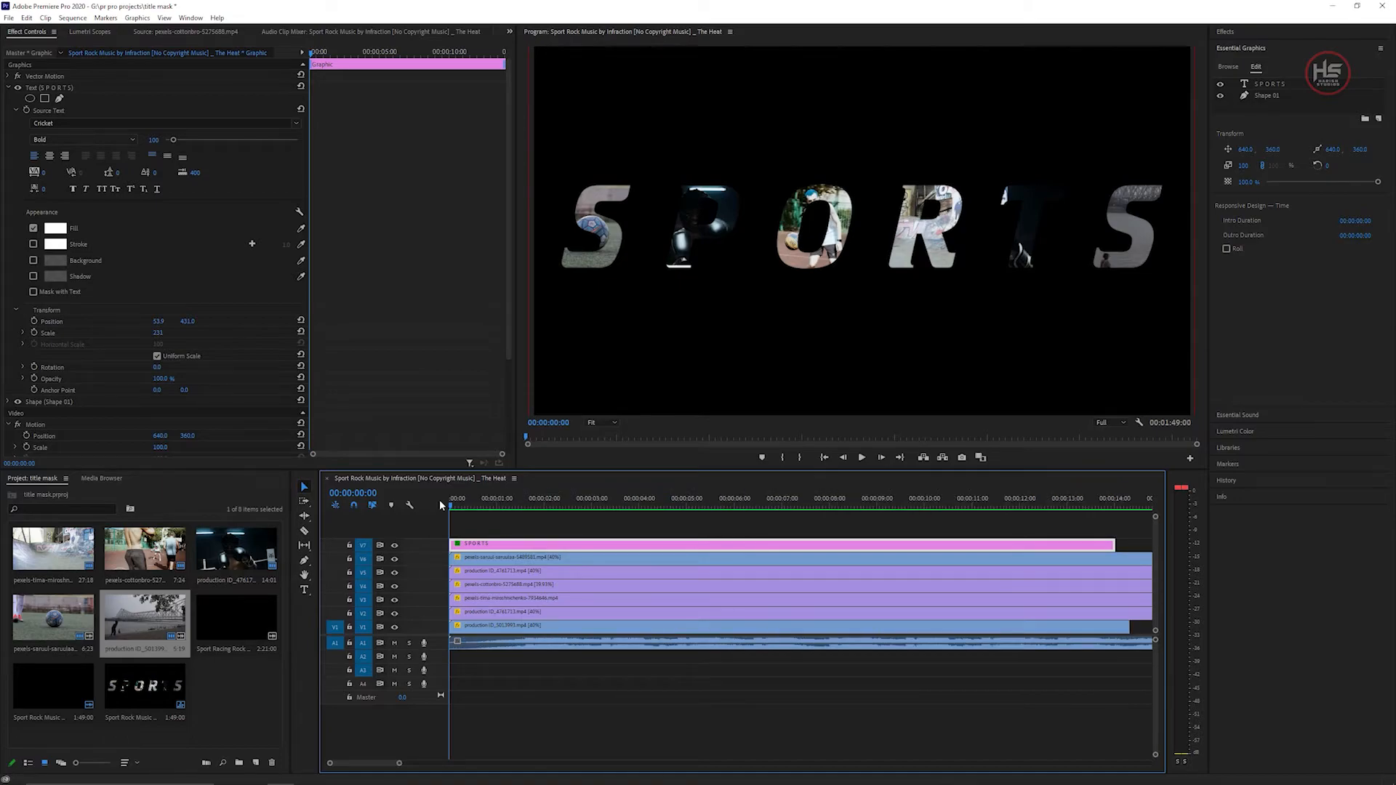
# Play briefly, step back one frame, and enable Source Text keyframing for the title at 00:00:01:18.
pyautogui.press('space')
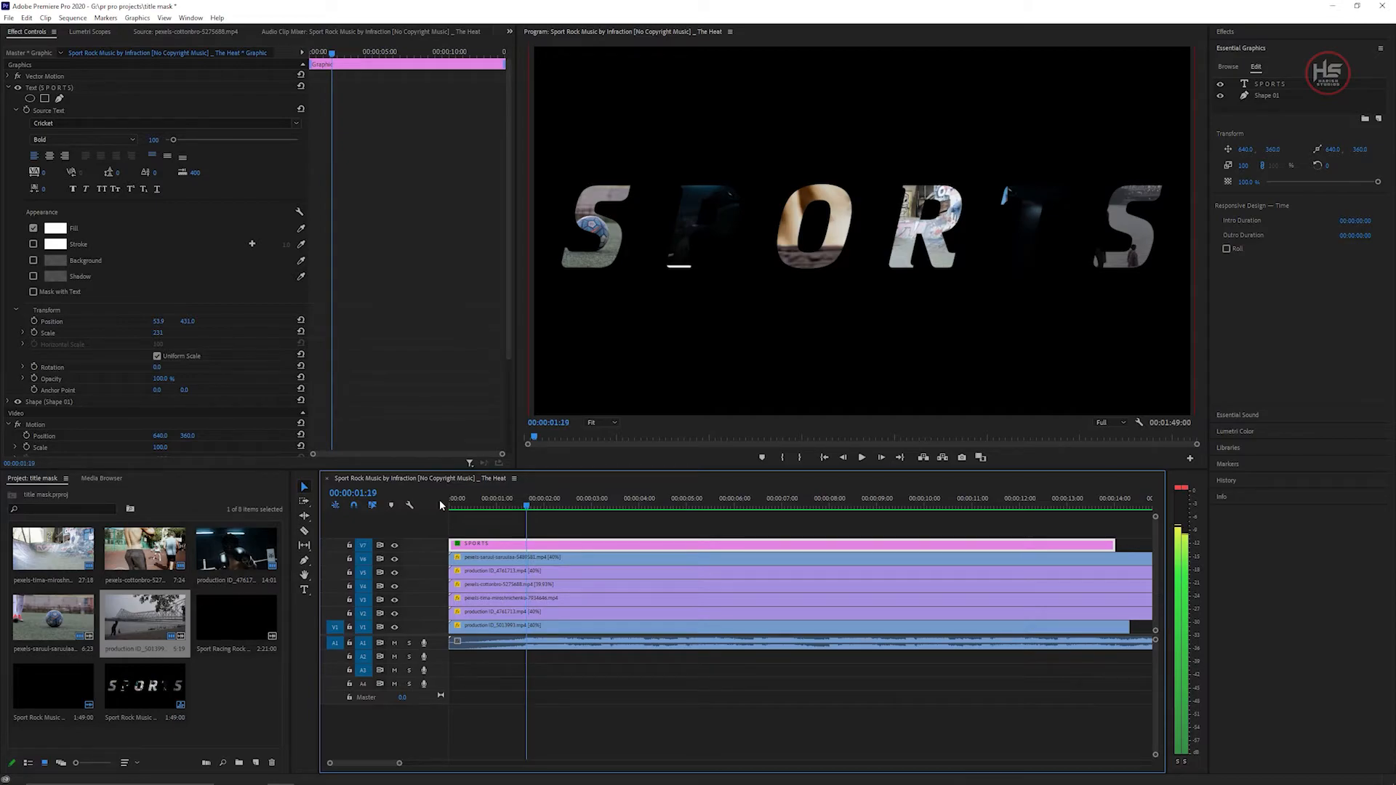
pyautogui.press('Left')
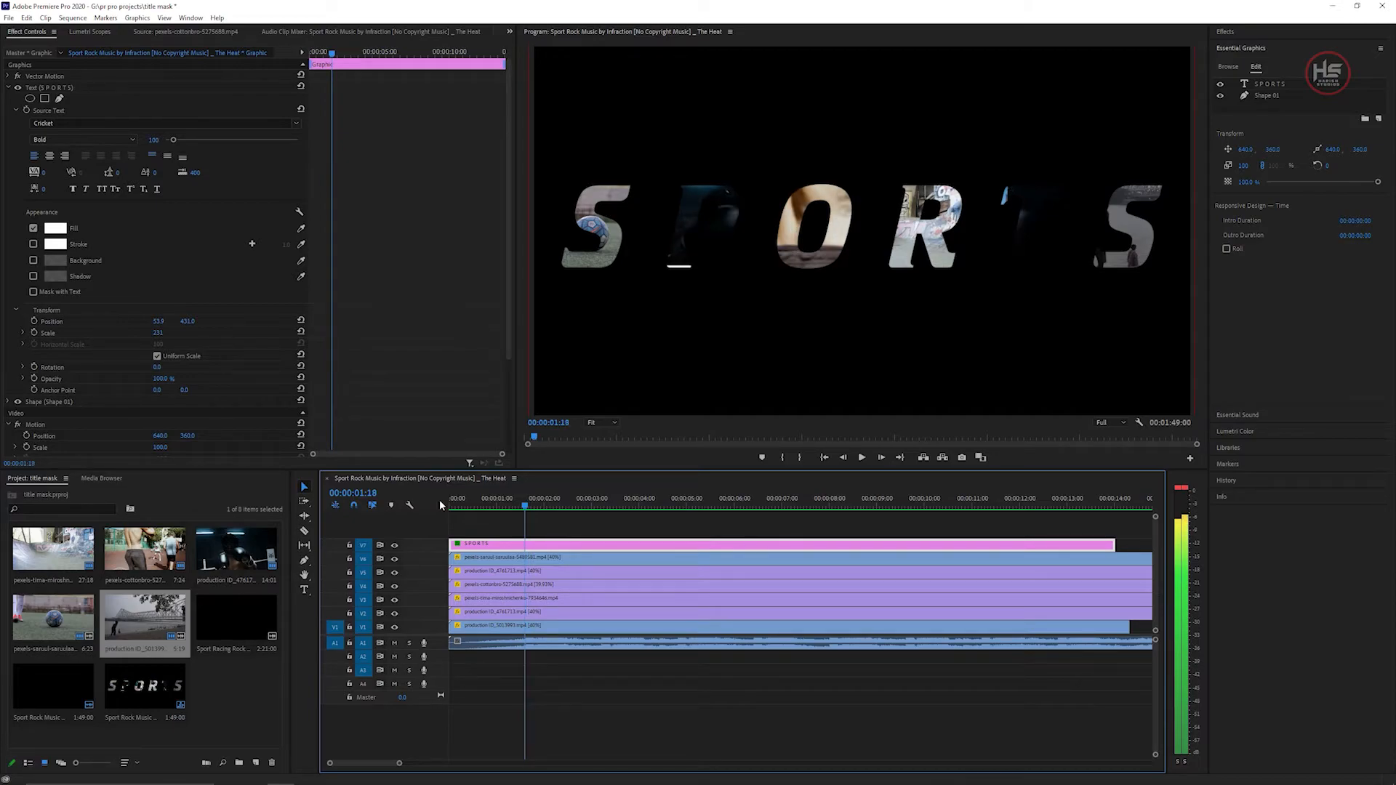
pyautogui.click(25, 111)
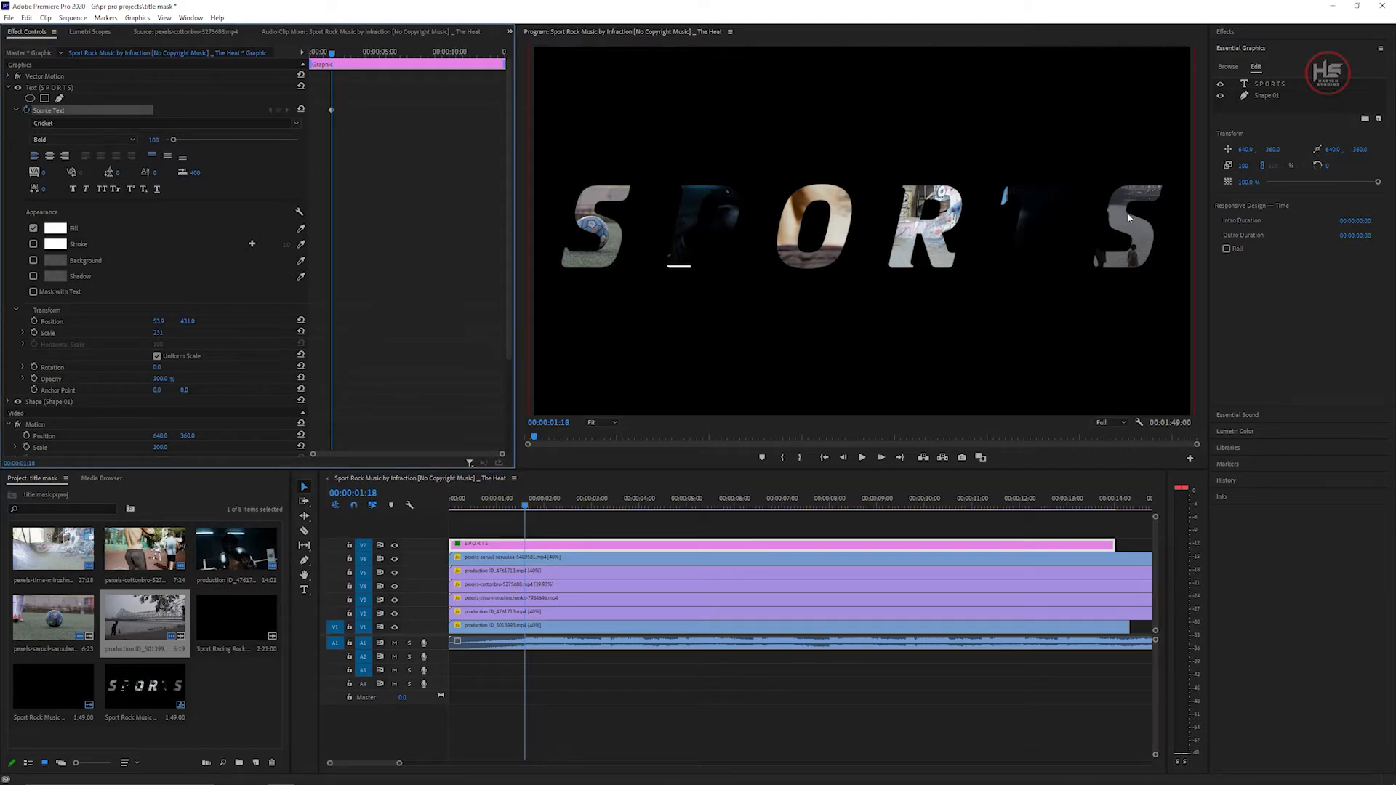
# Select all of the title's text with the Type tool and delete it at this keyframe.
pyautogui.click(309, 591)
pyautogui.moveTo(1167, 231); pyautogui.dragTo(582, 215)
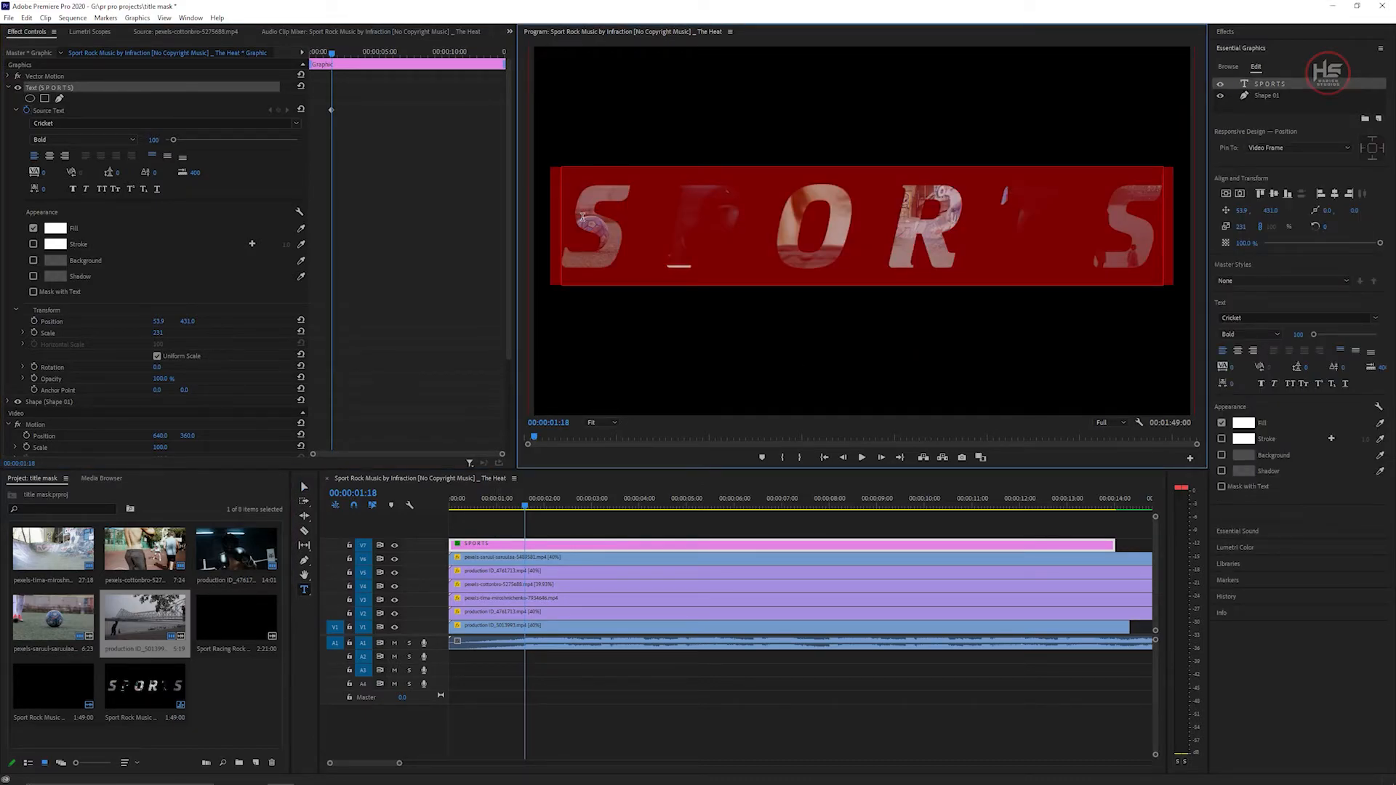
pyautogui.press('BackSpace')
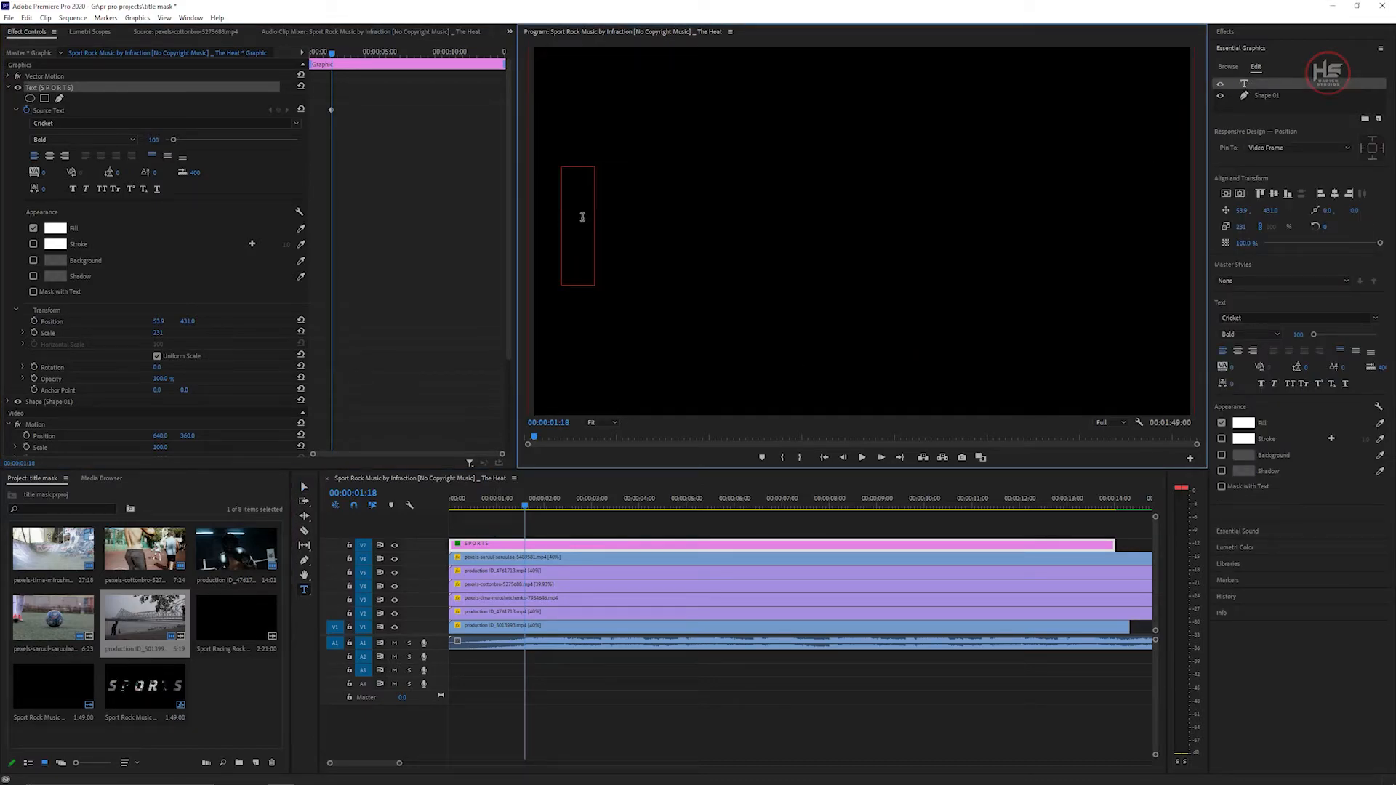
# Advance one frame and type the letter S as the first character of the title.
pyautogui.click(337, 36)
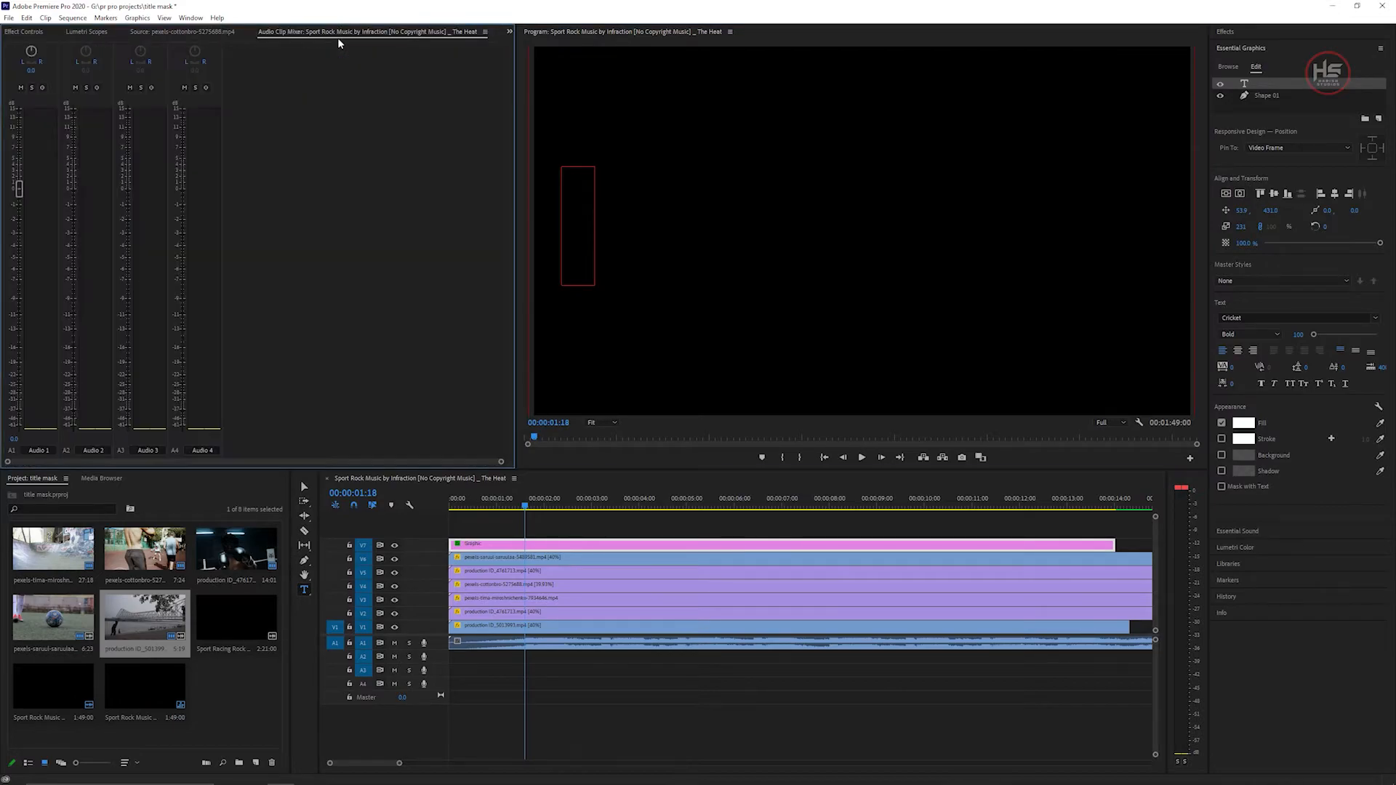
pyautogui.click(29, 32)
pyautogui.press('Right')
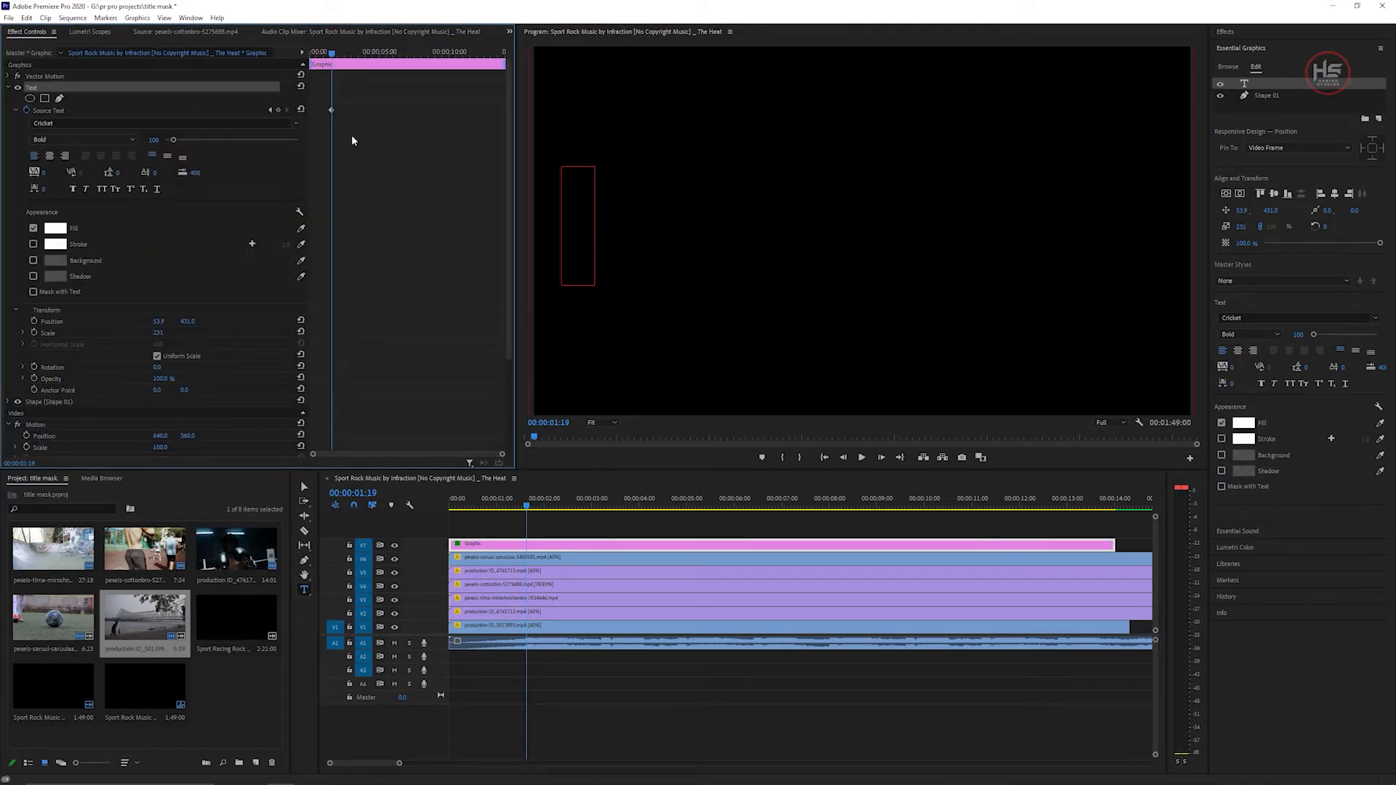
pyautogui.click(577, 236)
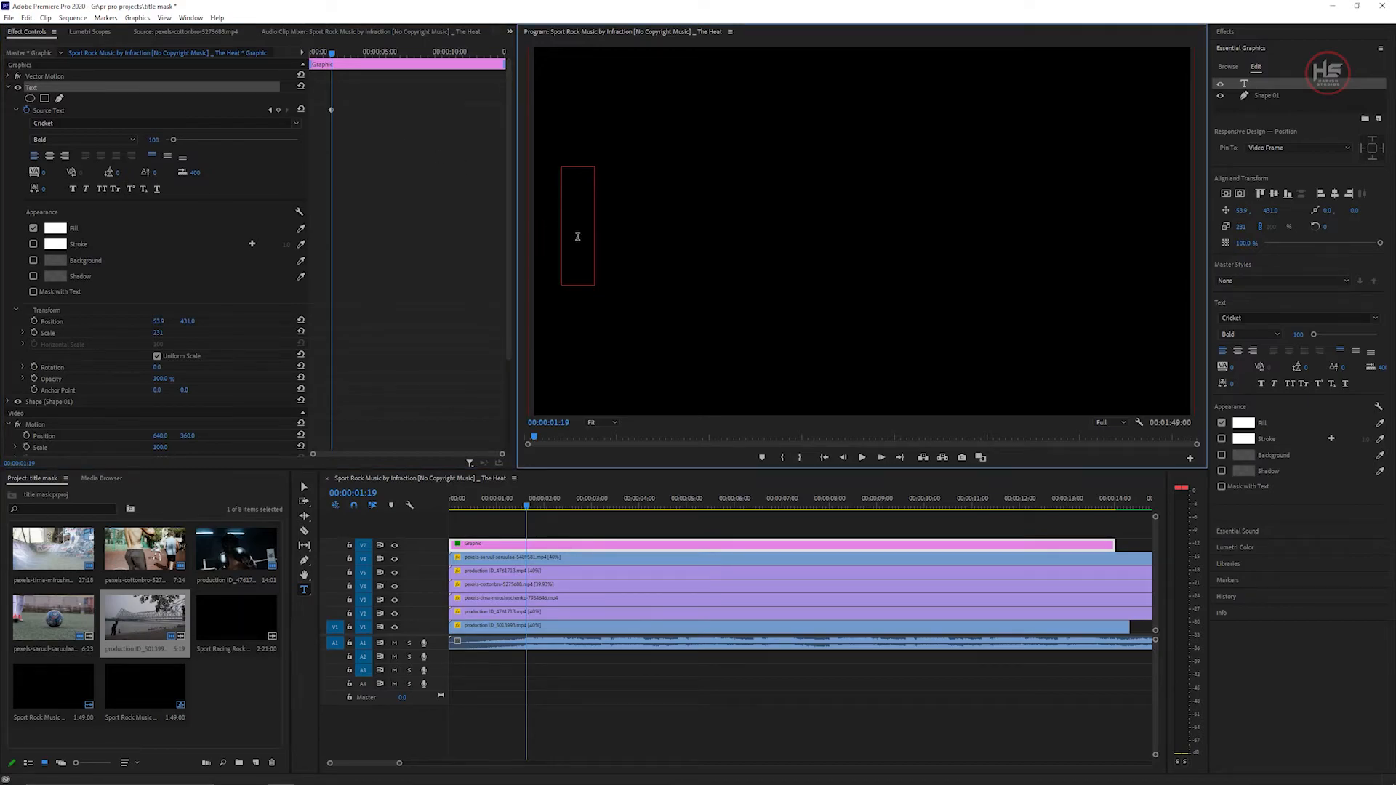
pyautogui.write('S')
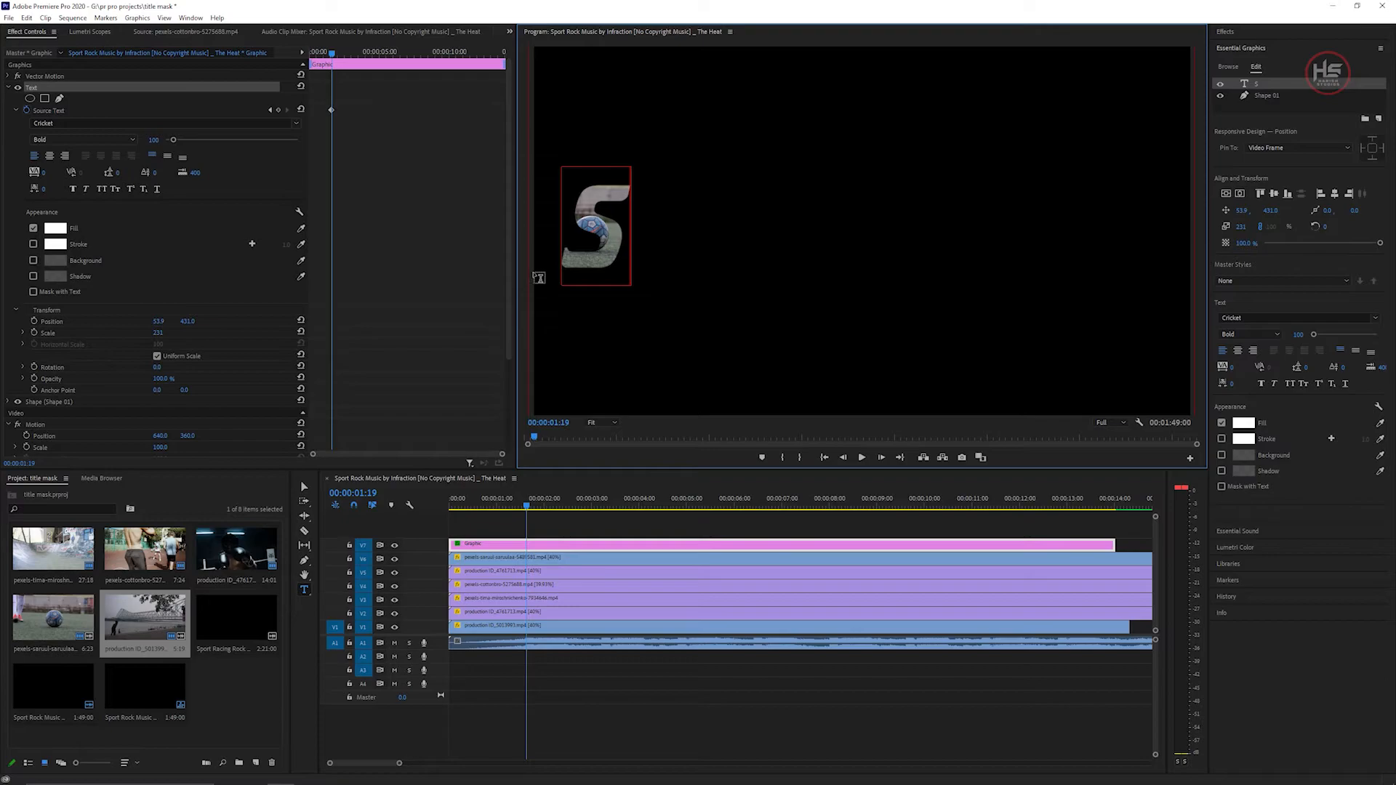
# Move the playhead to about 00:00:03:06 and append the letter P to the title.
pyautogui.moveTo(528, 505); pyautogui.dragTo(602, 506)
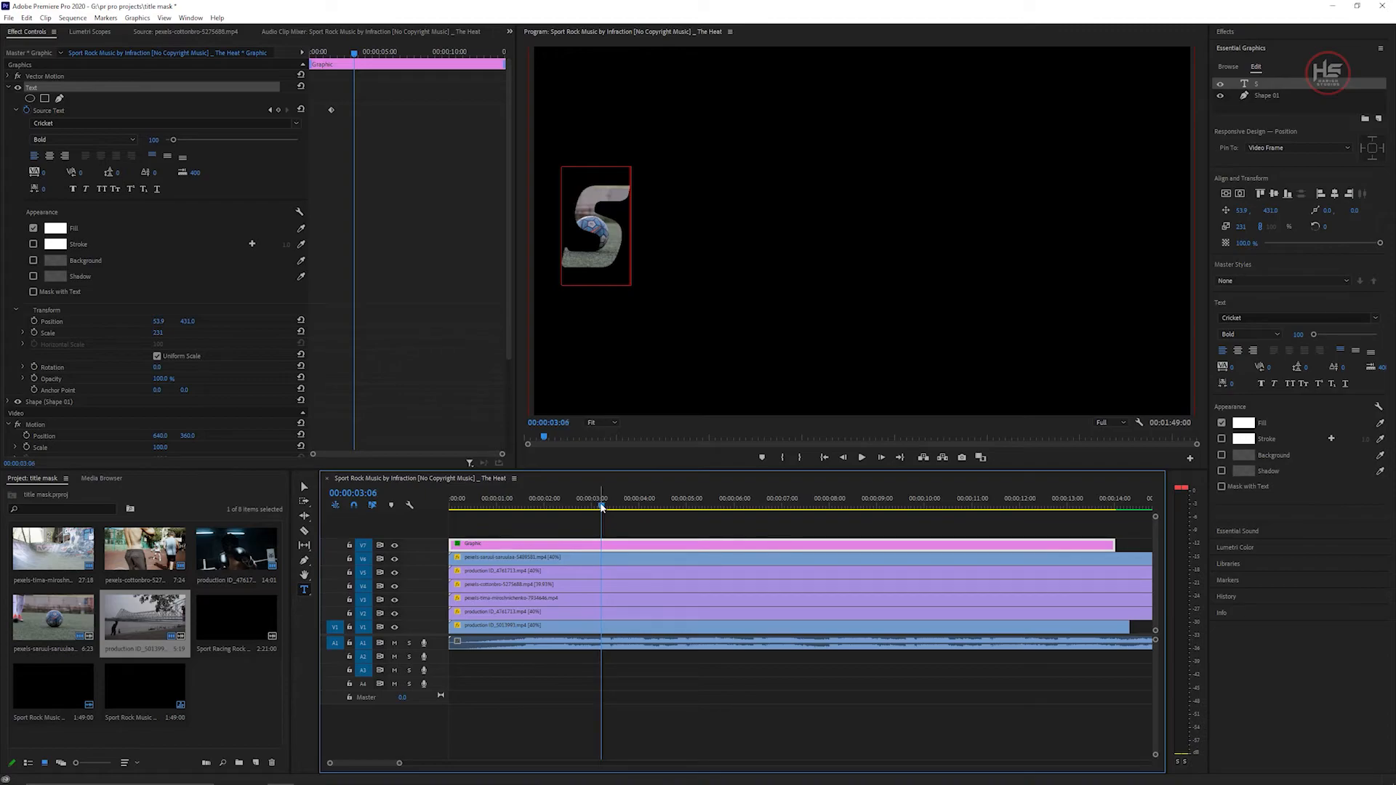
pyautogui.click(627, 232)
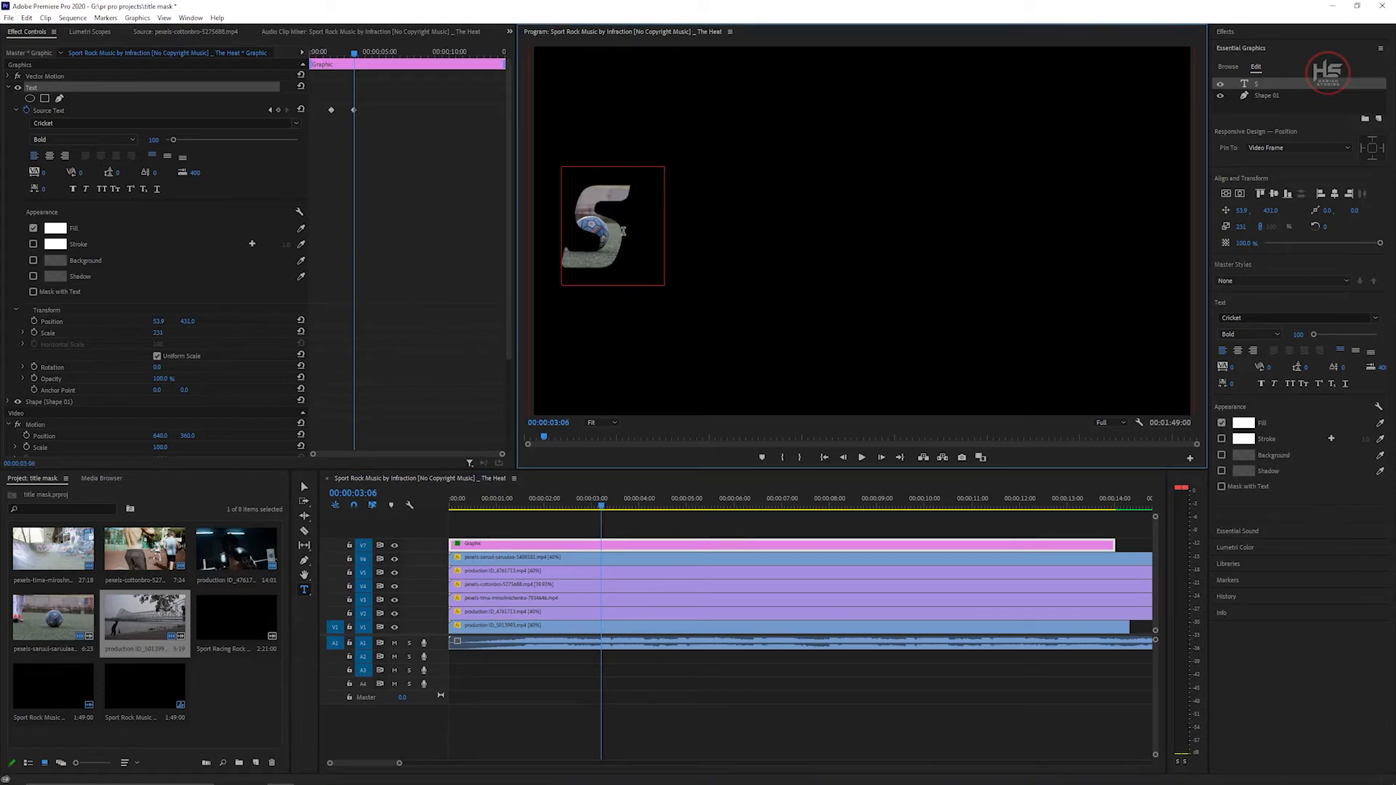
pyautogui.write('P')
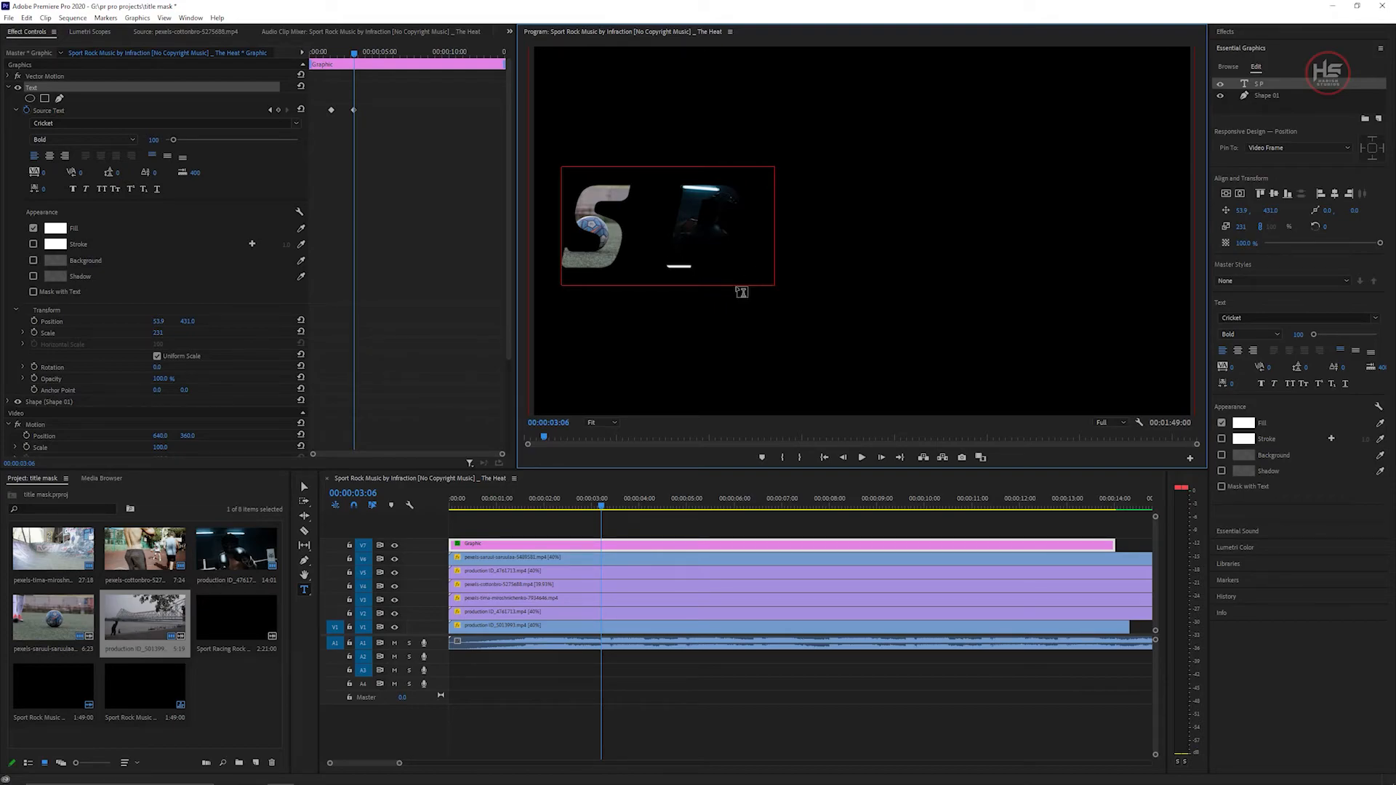
# Move the playhead to about 00:00:04:24 and append the letter O to the title.
pyautogui.moveTo(603, 504); pyautogui.dragTo(678, 494)
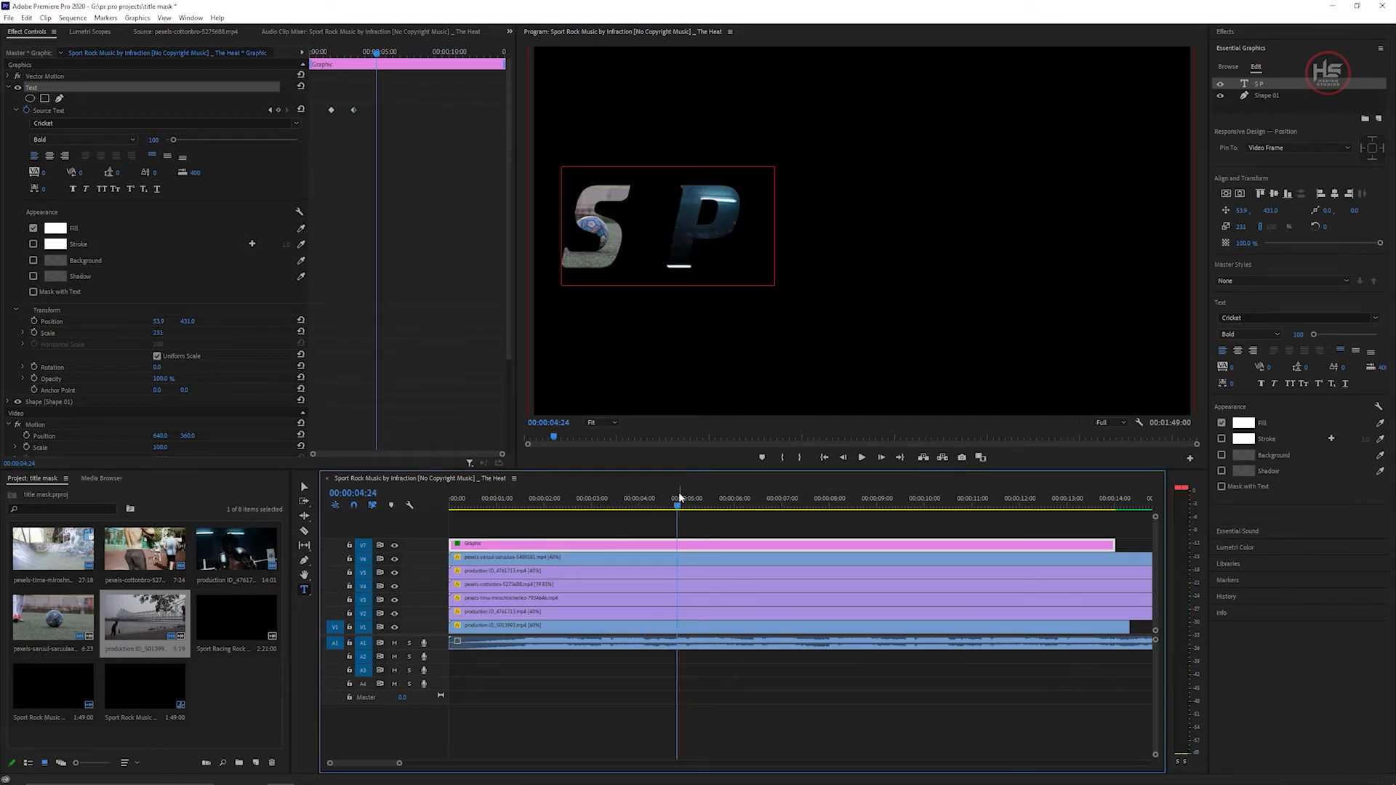
pyautogui.click(769, 233)
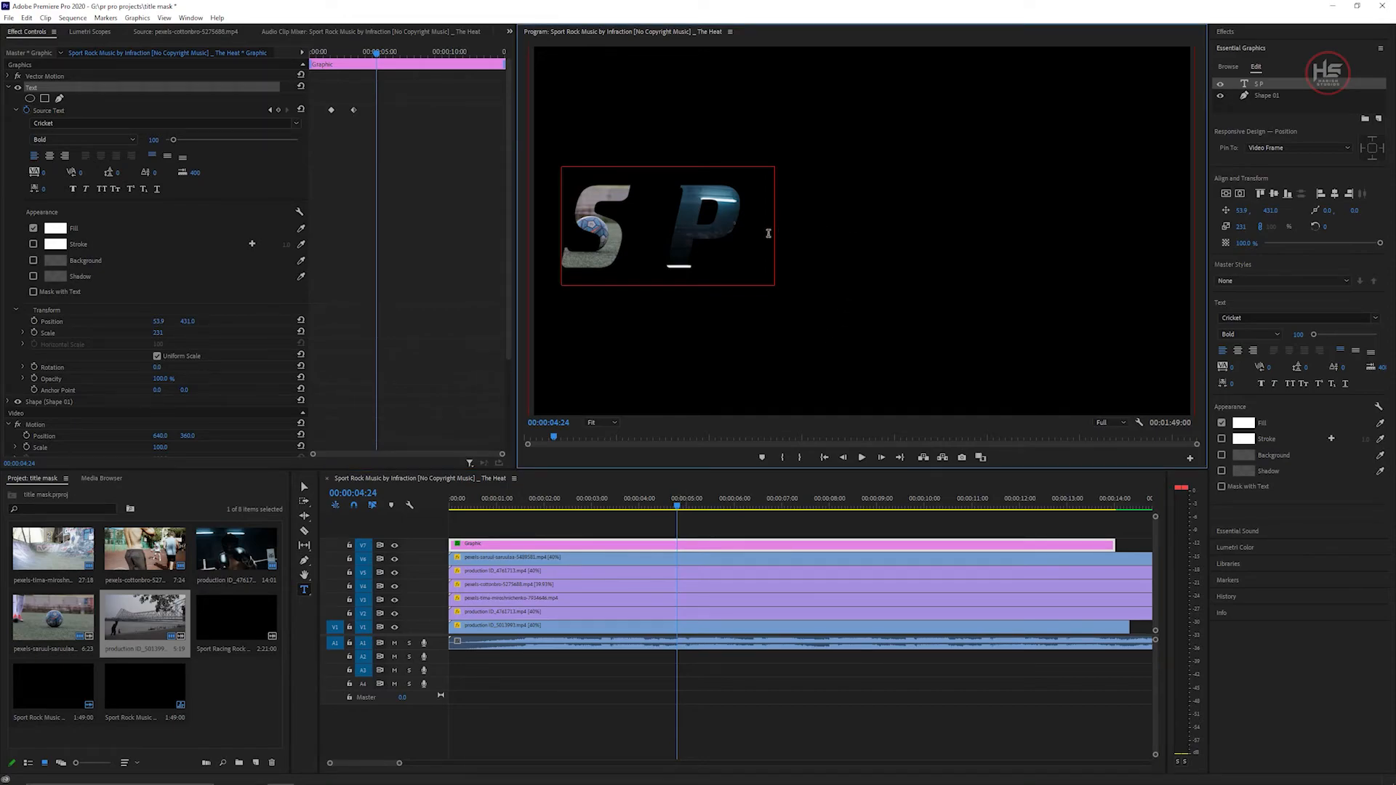
pyautogui.write('O')
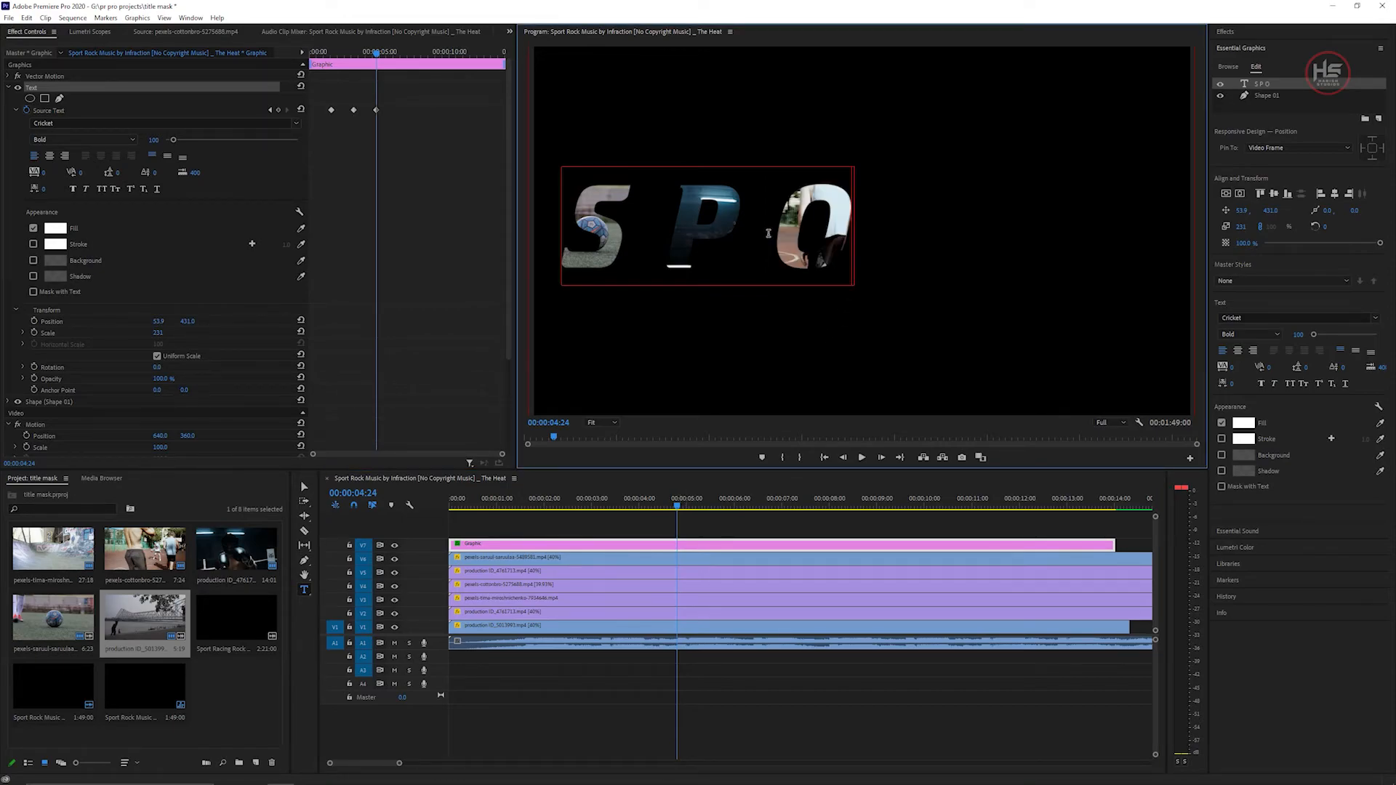
# Append the letters R and then T to the title at successively later playhead positions.
pyautogui.moveTo(719, 500); pyautogui.dragTo(753, 507)
pyautogui.click(881, 226)
pyautogui.click(829, 503)
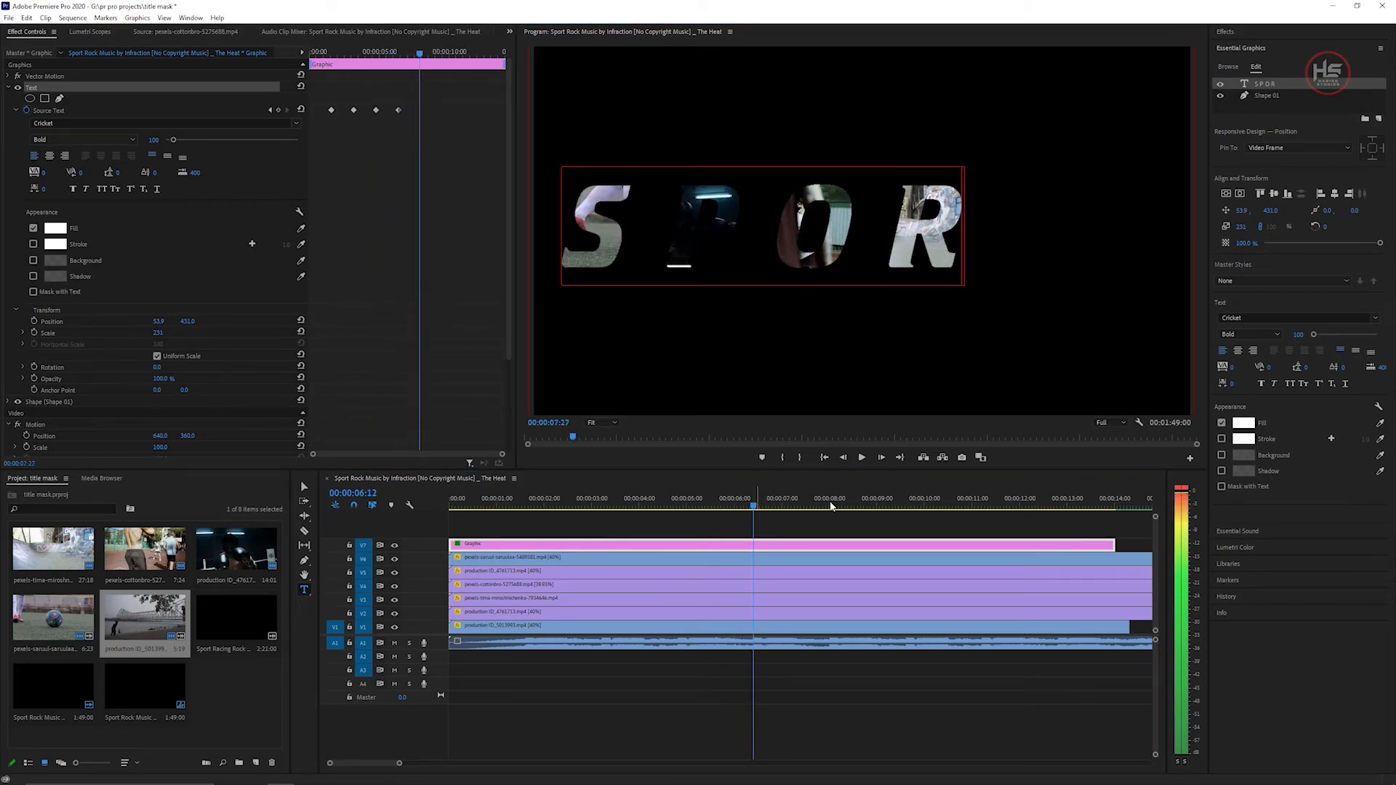
pyautogui.click(960, 259)
pyautogui.write('T')
# Move to about 00:00:09:18, append the final letter S, and switch back to the Selection tool.
pyautogui.click(905, 503)
pyautogui.write('S')
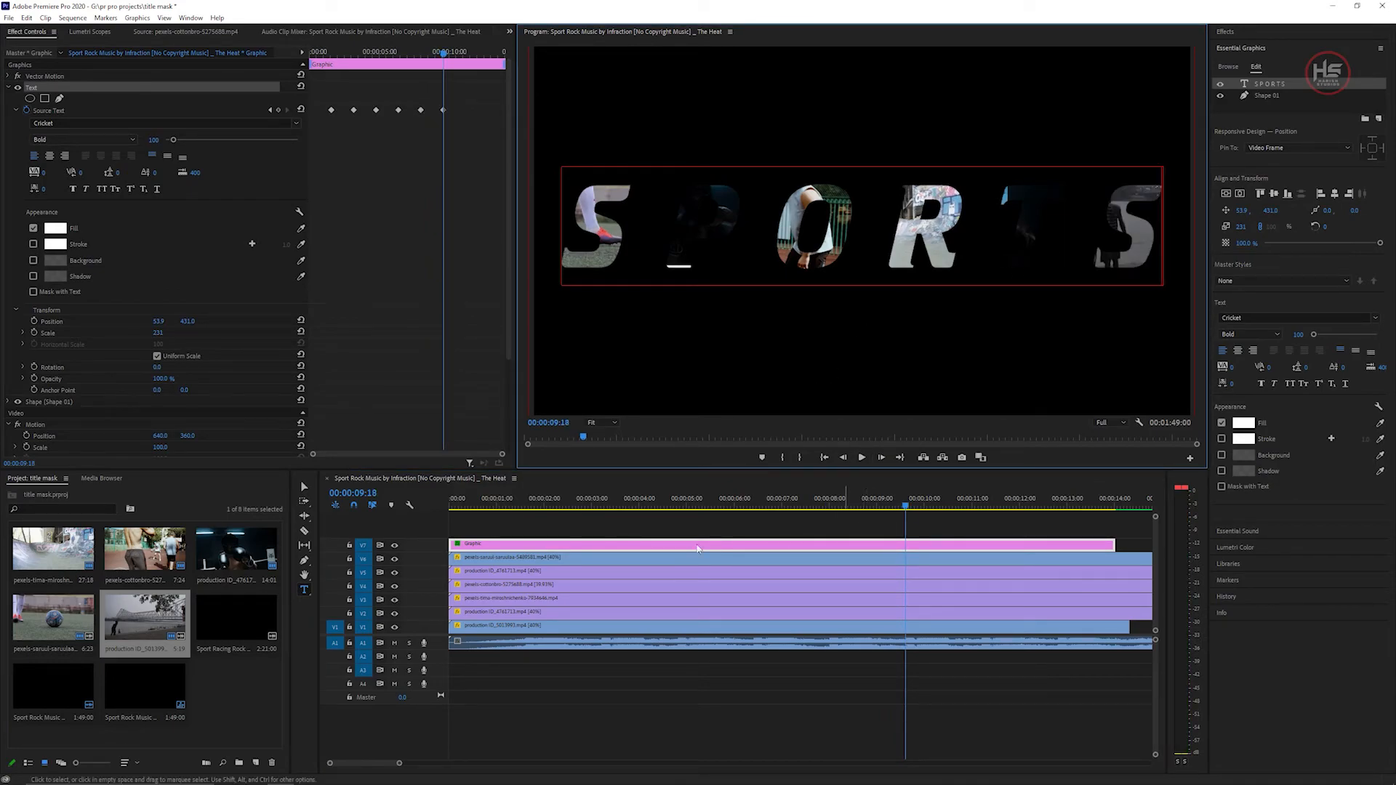
pyautogui.click(303, 488)
pyautogui.click(9, 180)
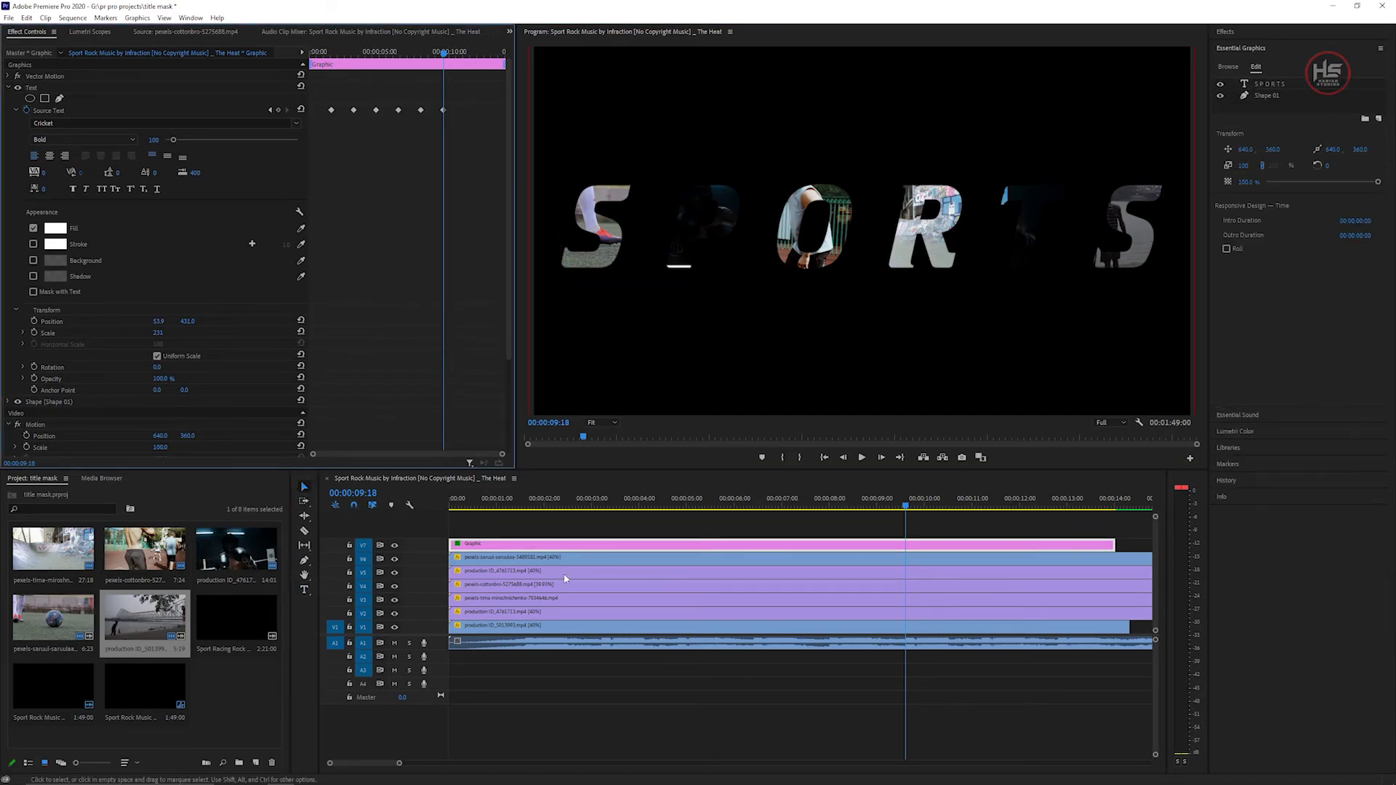